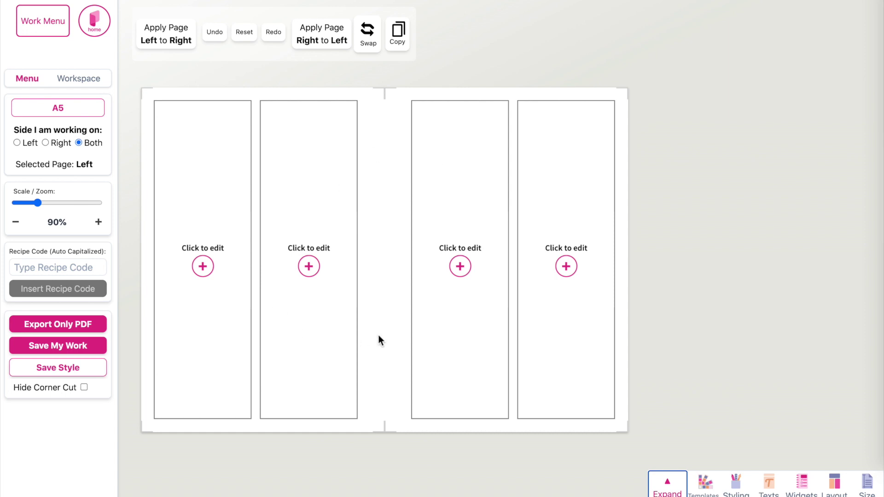
Switch the planner spread from A5 to the Personal size (6.75x3.75 in).
left_click(867, 488)
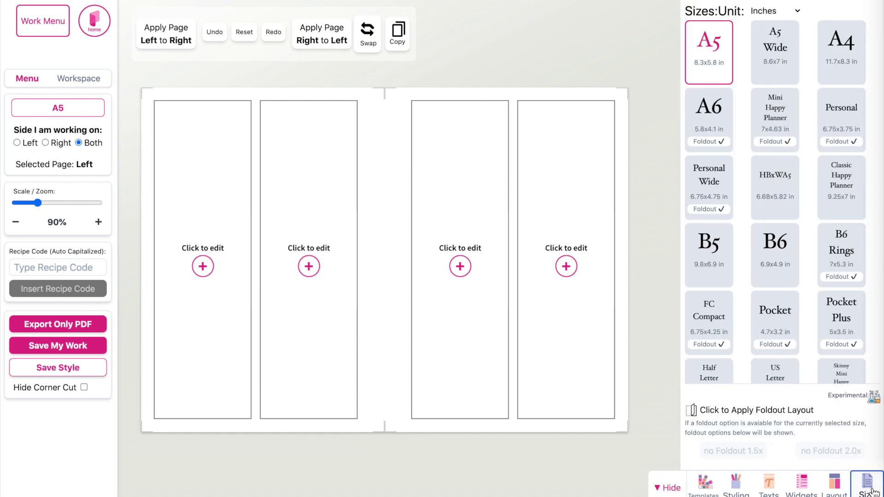
left_click(843, 120)
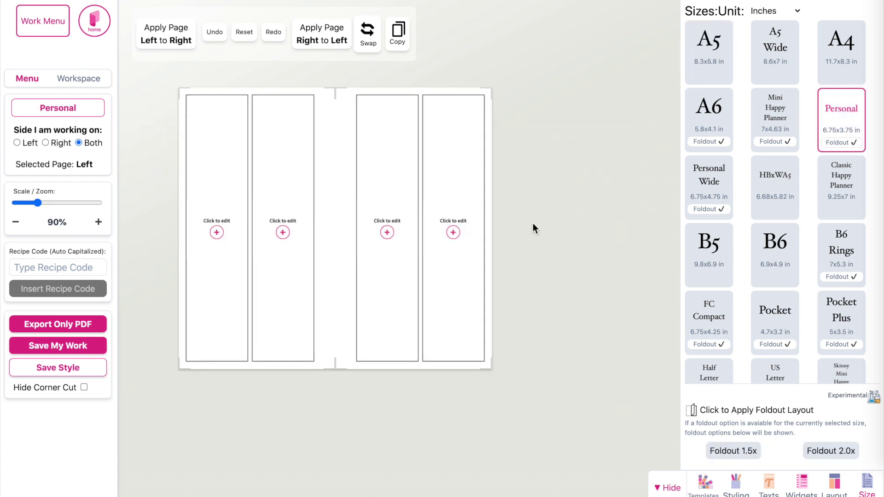
left_click(835, 491)
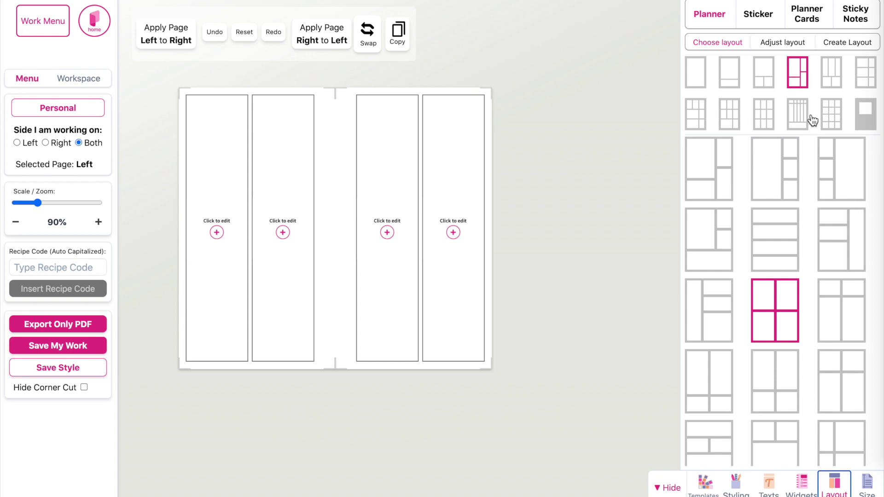
Give both left and right pages the single-box sub-layout from the last layout tile.
left_click(867, 115)
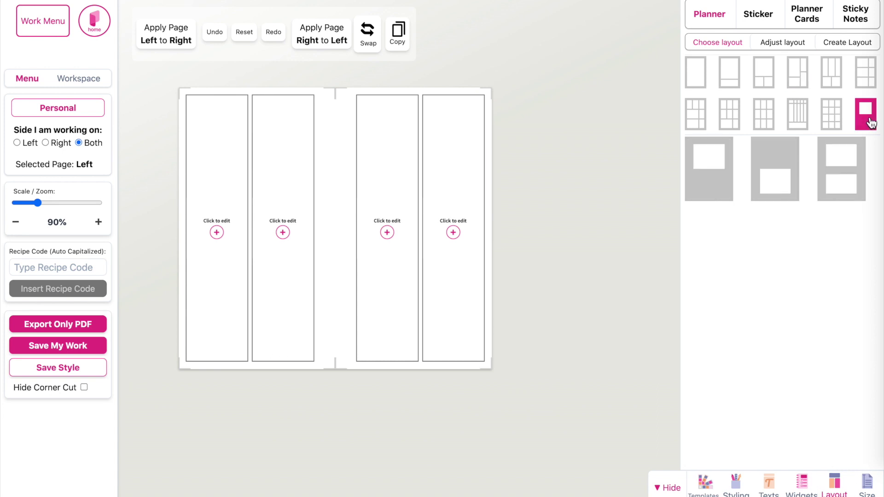
left_click(717, 174)
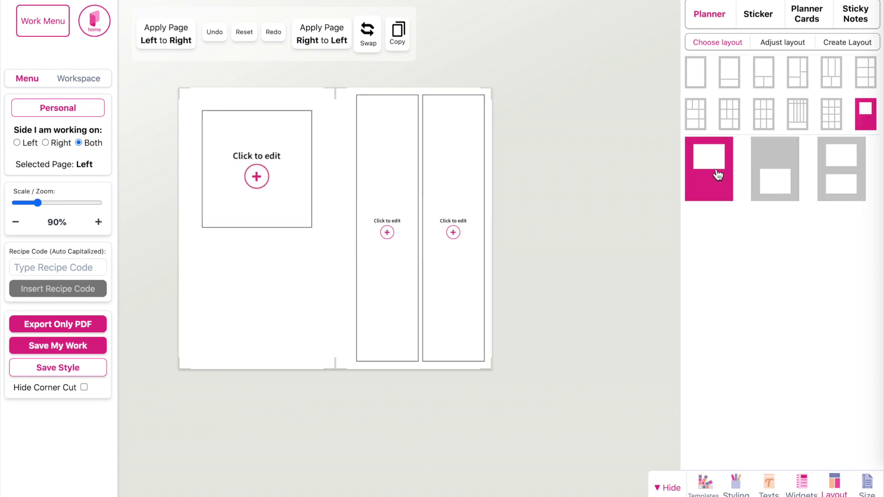
left_click(345, 202)
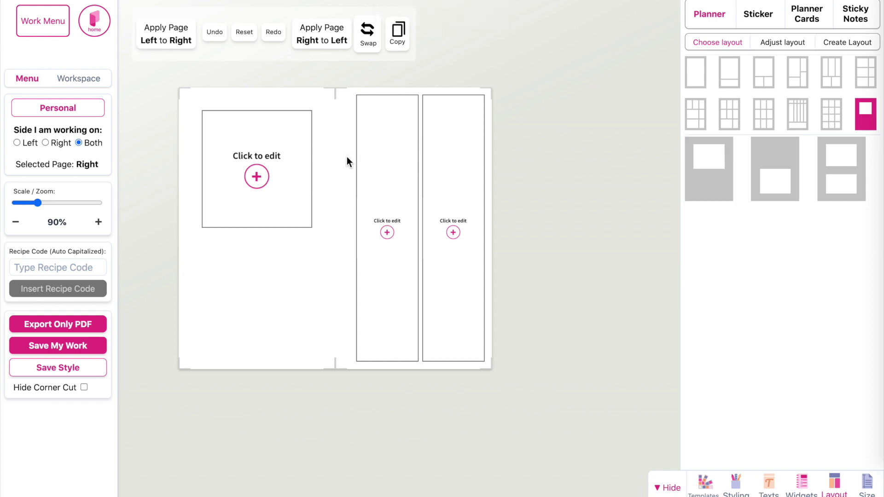
left_click(711, 182)
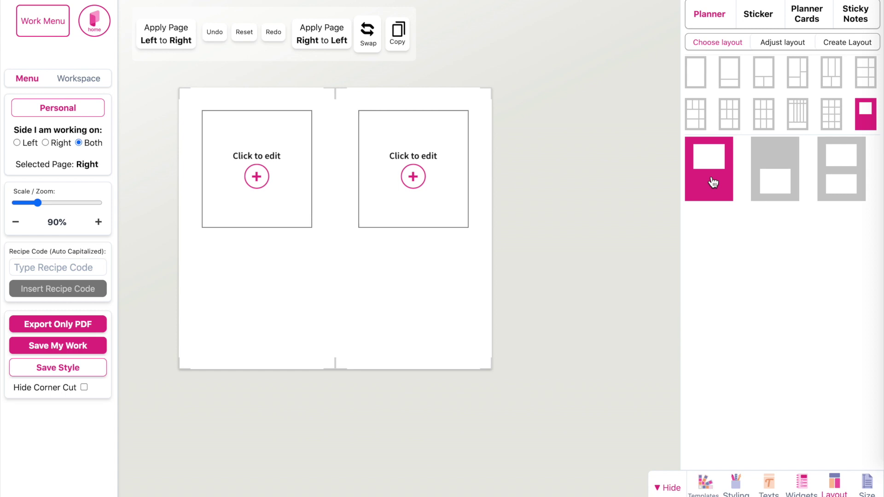
Apply the white Celestial3 star background from set 2 with FULL border type.
left_click(736, 487)
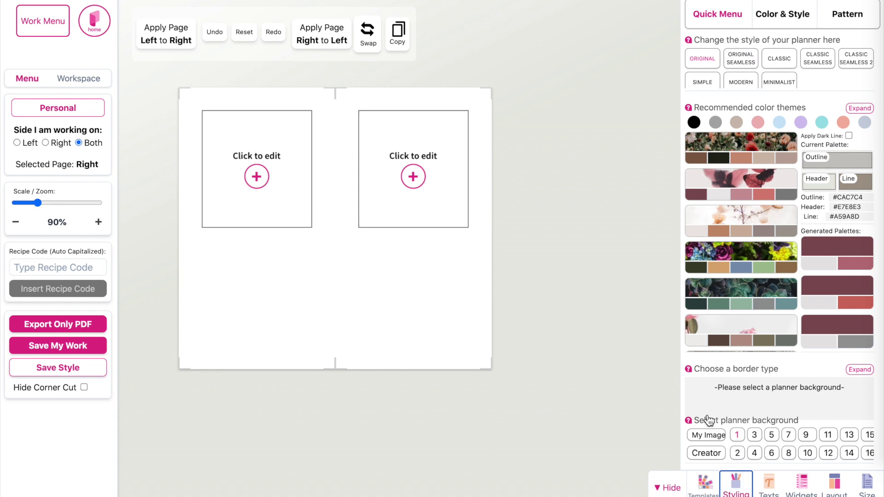
left_click(755, 381)
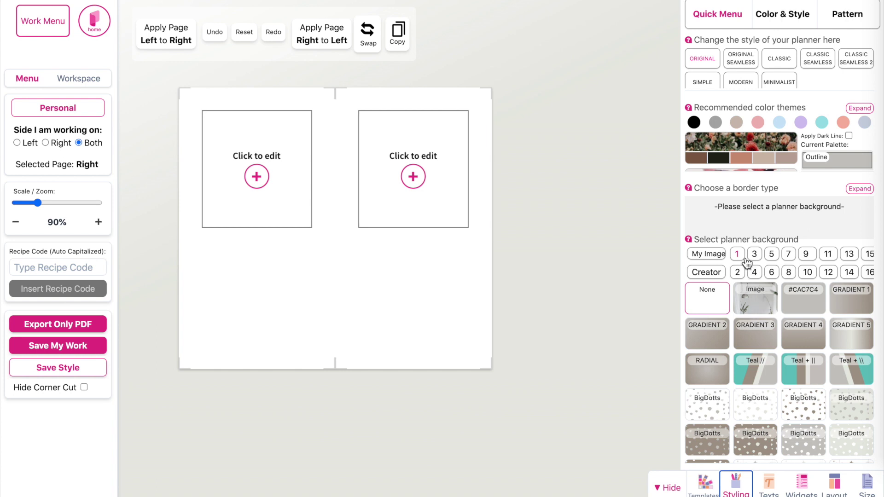
left_click(739, 274)
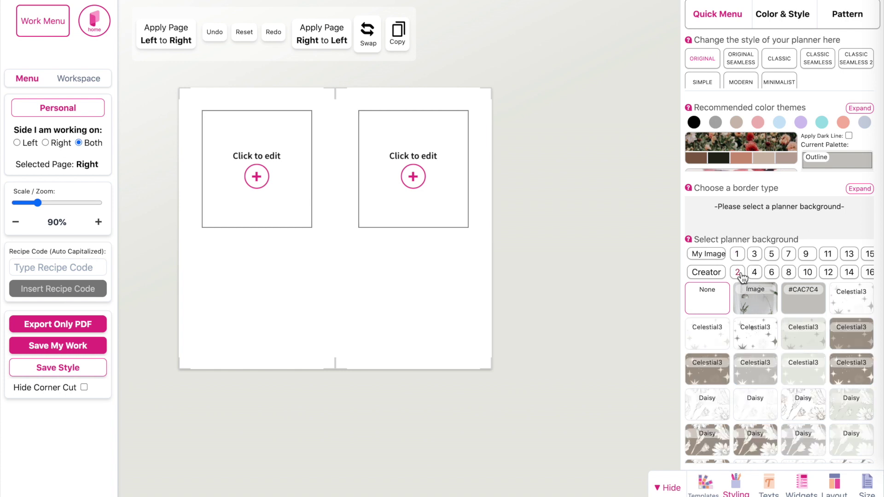
left_click(758, 344)
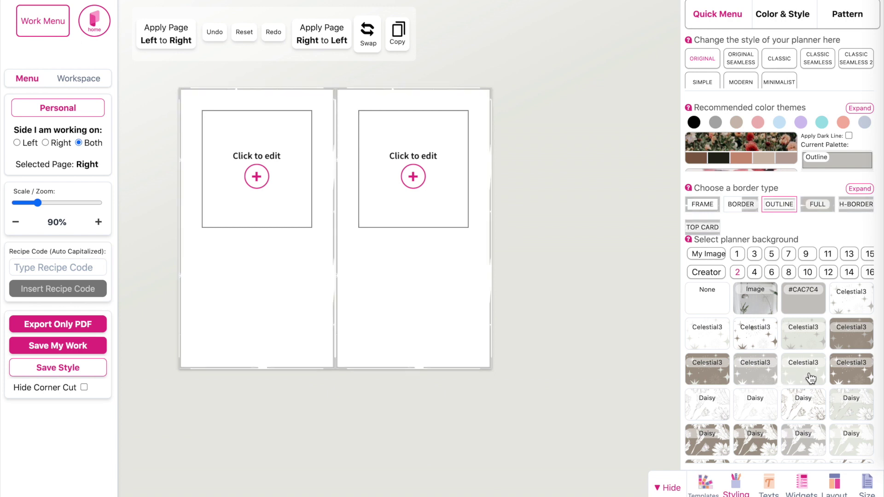
left_click(818, 204)
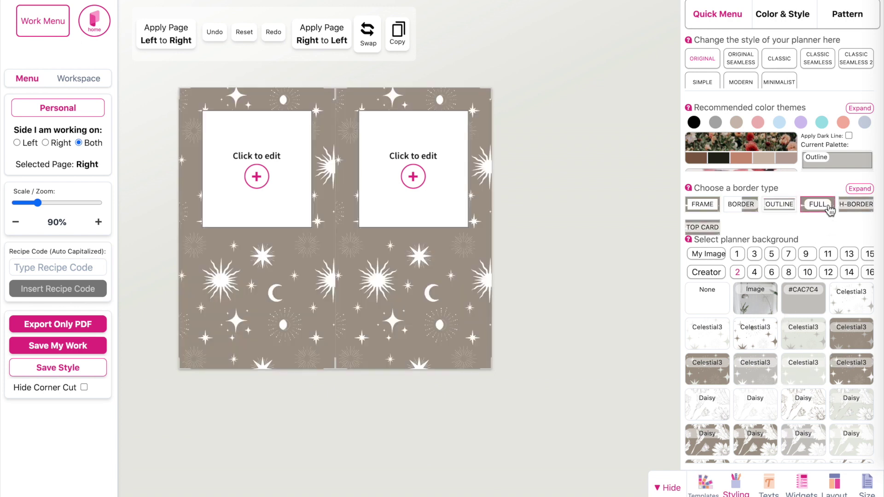
left_click(758, 338)
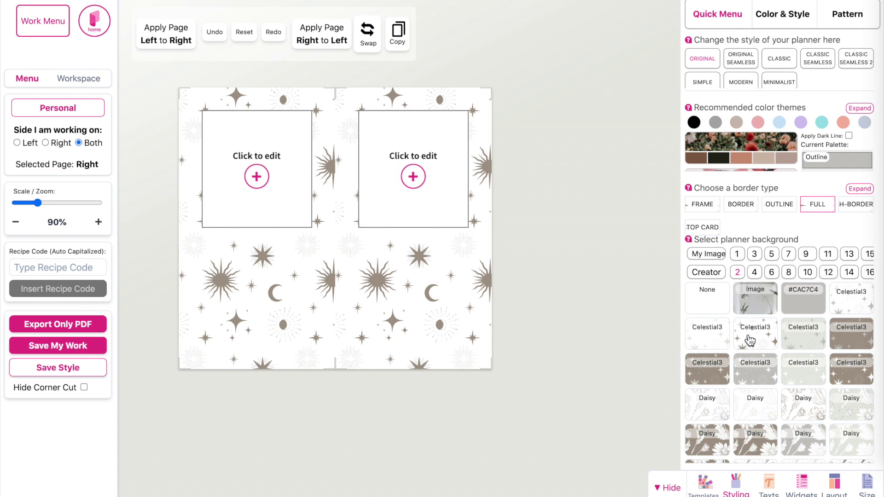
Set the palette line colour to black (0, 0, 0).
mouse_move(808, 179)
left_click(851, 181)
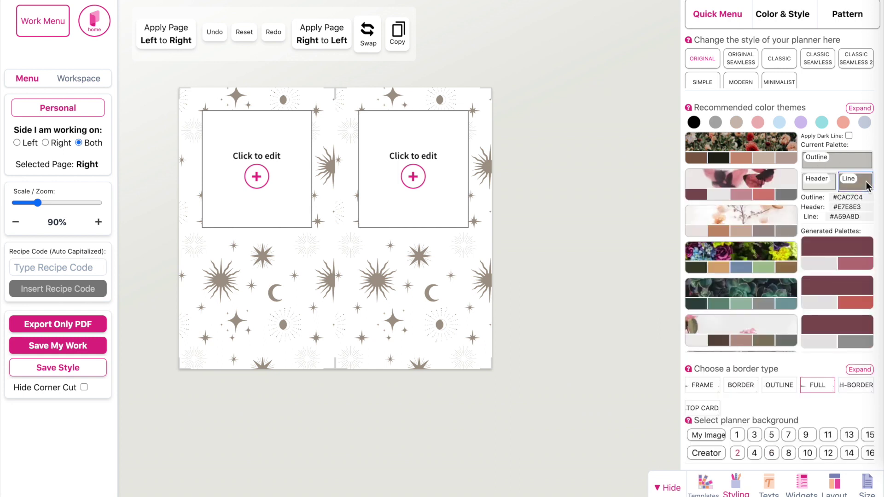
mouse_move(817, 203)
left_mouse_down()
mouse_move(778, 208)
mouse_move(822, 247)
mouse_move(795, 217)
mouse_move(731, 290)
left_mouse_up()
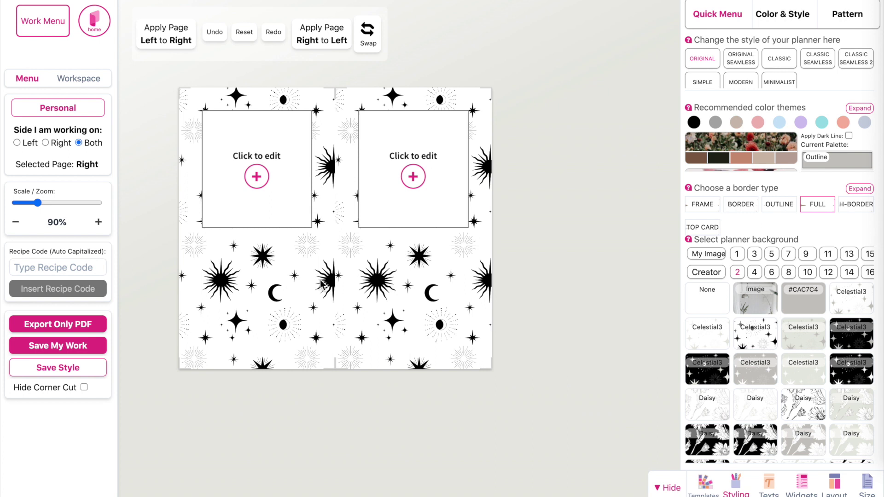
Turn the left page's box into a Geometric circle graphic labelled 'Cover 1'.
left_click(258, 181)
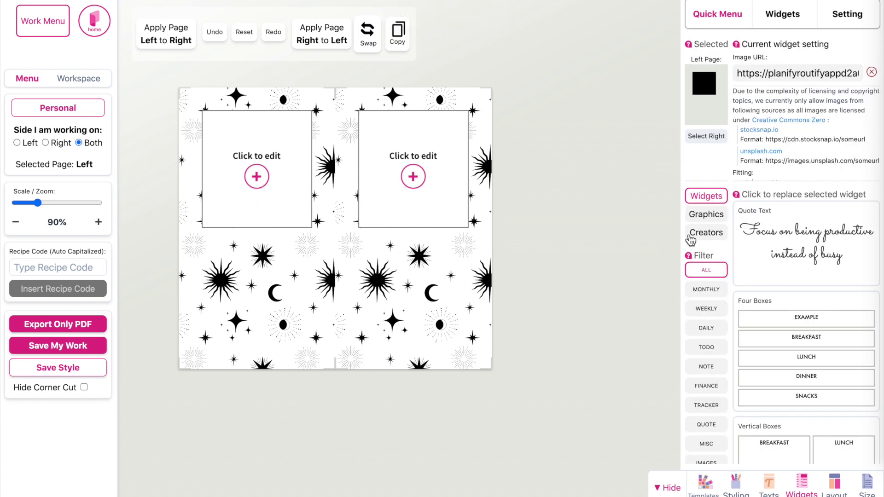
left_click(703, 215)
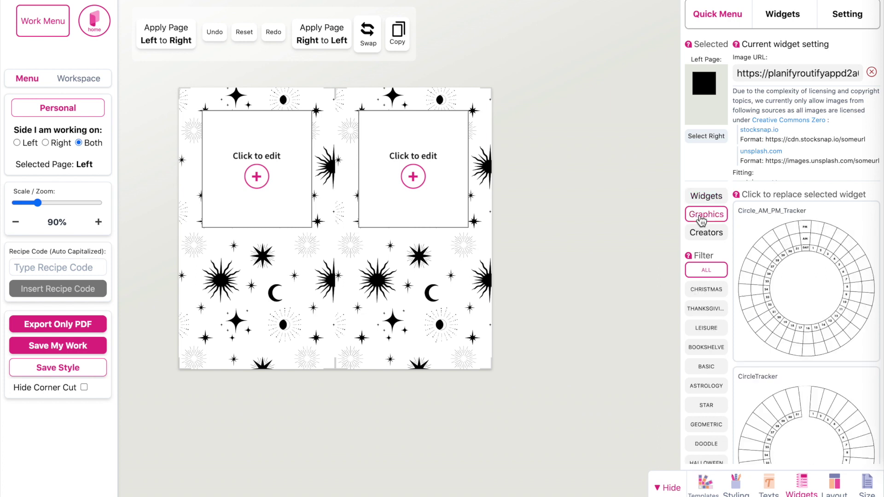
scroll(707, 440, "down", 1)
left_click(707, 424)
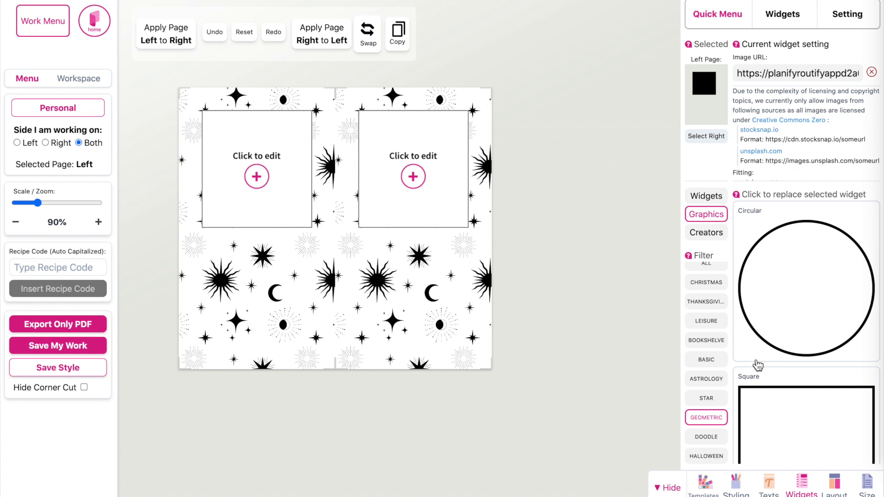
left_click(797, 301)
scroll(798, 301, "down", 2)
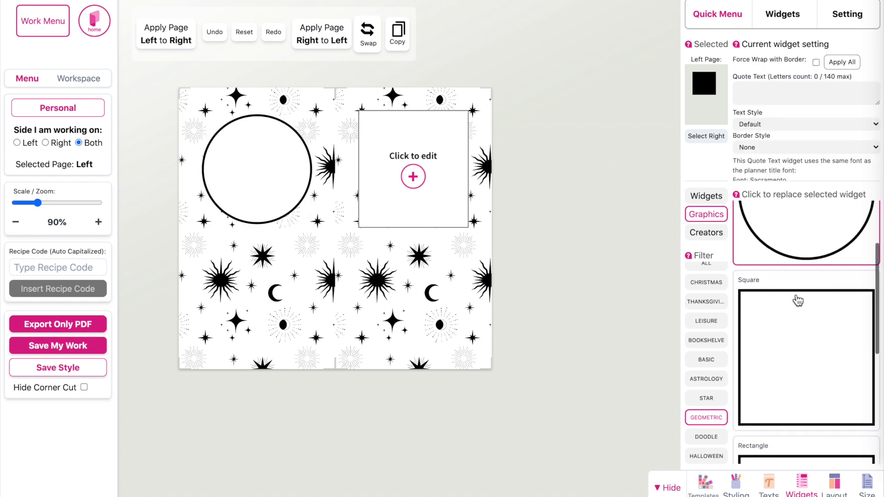
left_click(797, 301)
scroll(798, 301, "down", 1)
scroll(798, 300, "down", 2)
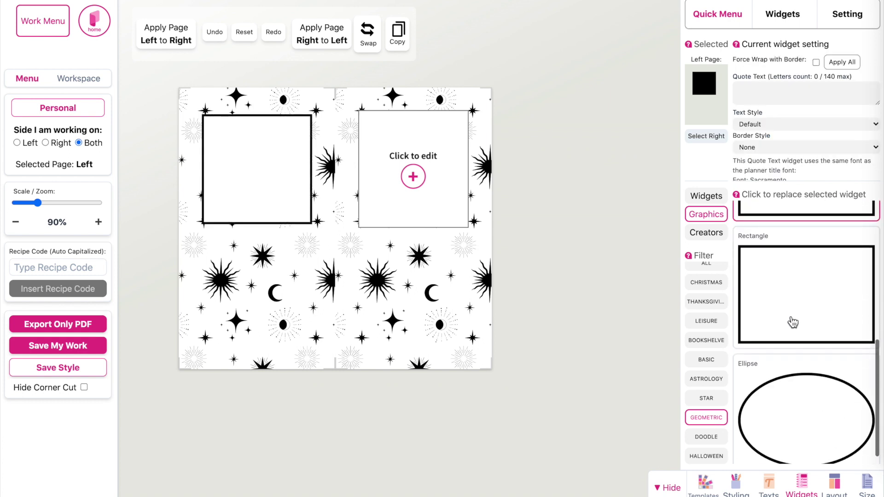
left_click(797, 293)
scroll(797, 293, "up", 5)
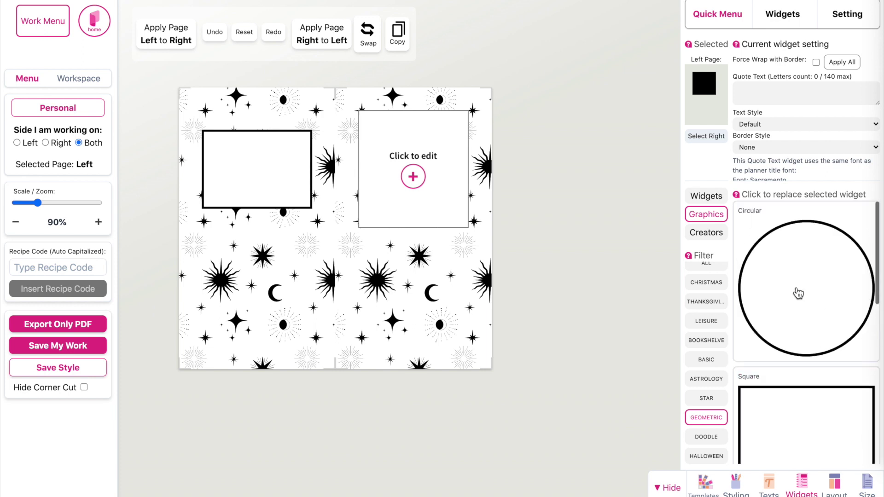
left_click(796, 278)
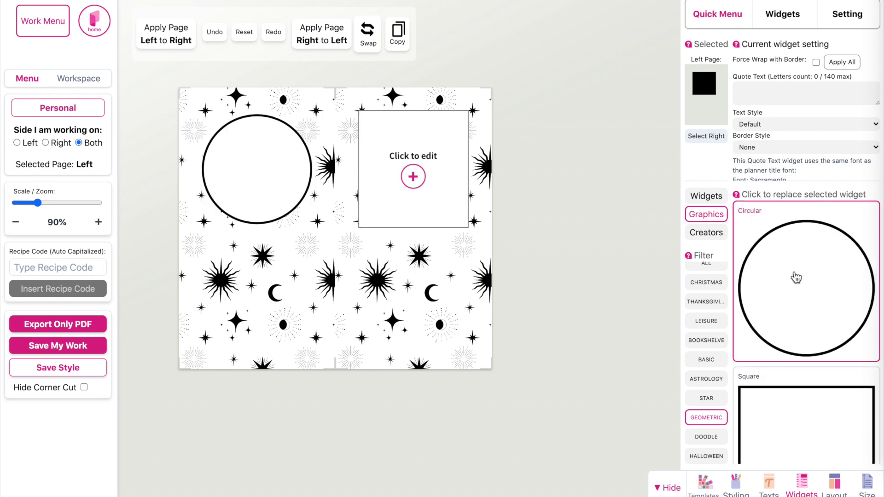
left_click(762, 90)
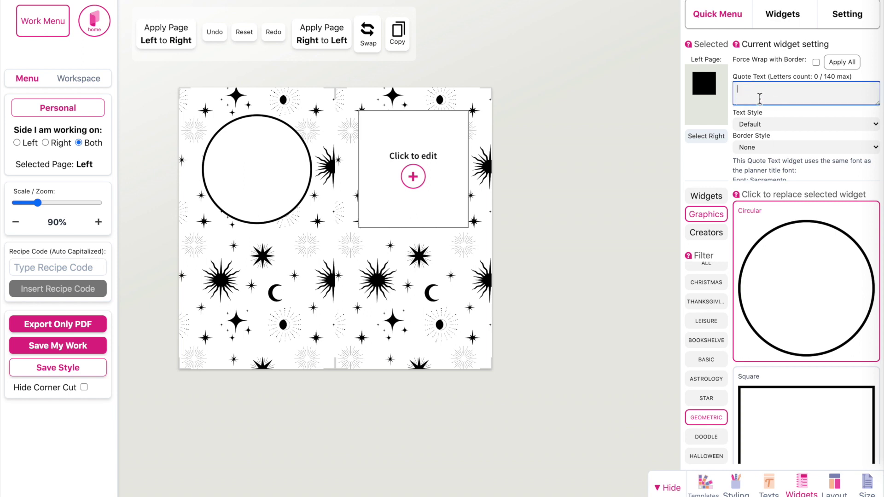
type("C")
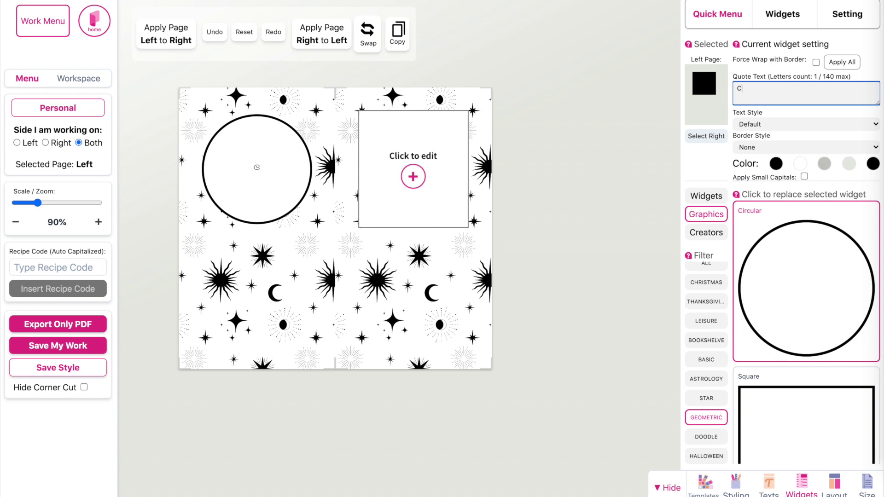
type("over 1")
Turn the right page's box into a square graphic labelled 'Cover 2'.
left_click(421, 181)
left_click(828, 307)
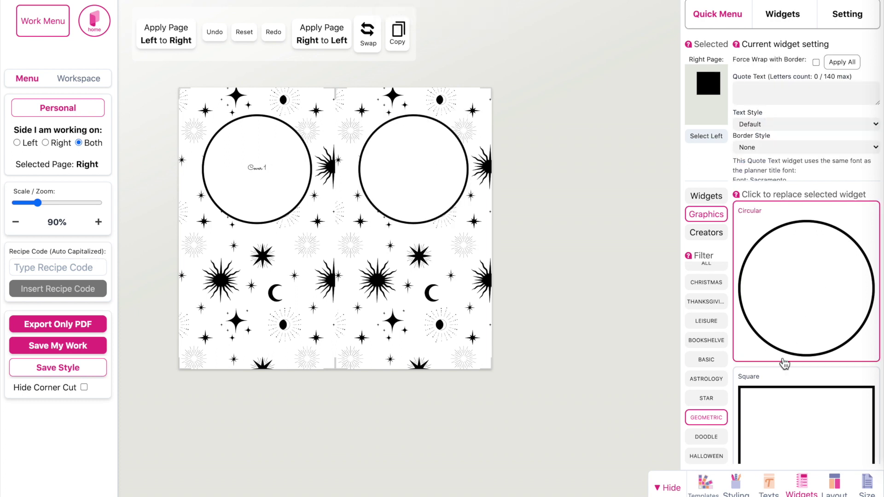
scroll(791, 392, "down", 3)
left_click(829, 323)
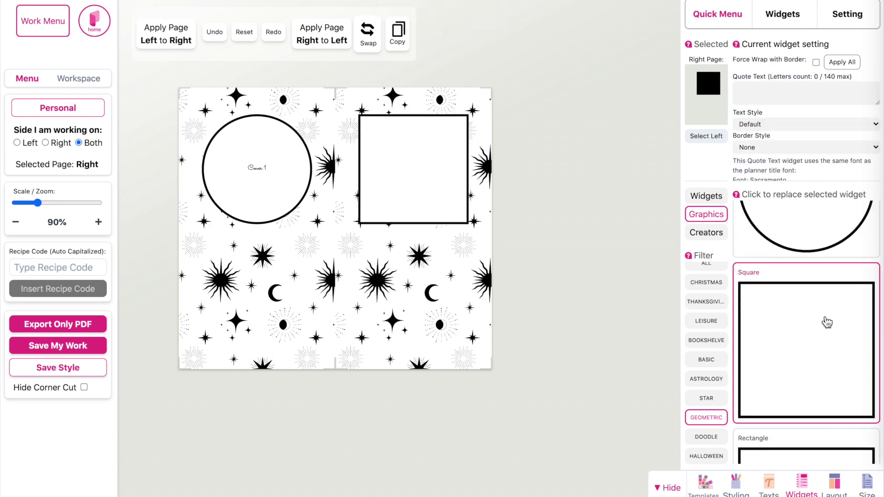
scroll(828, 323, "up", 2)
left_click(771, 94)
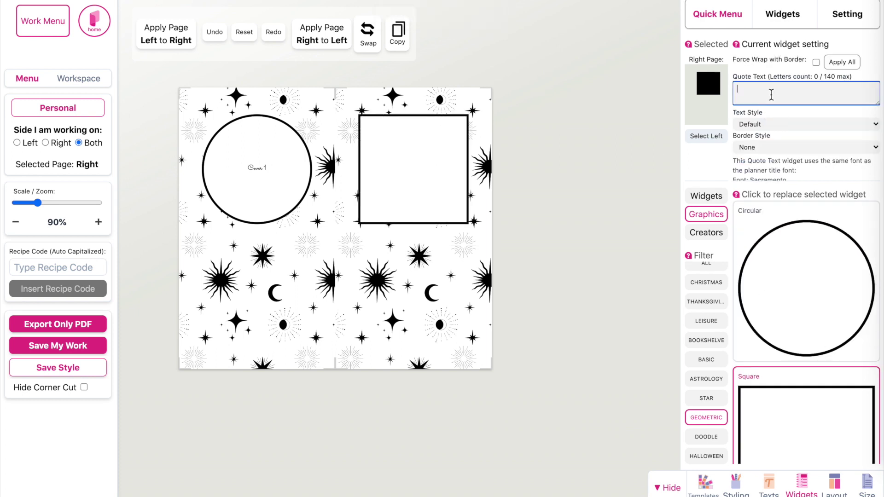
type("Cover 2")
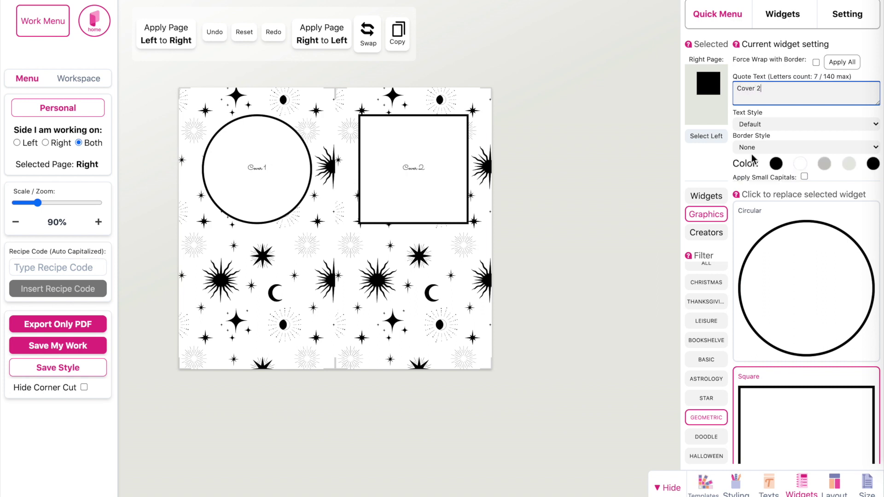
left_click(773, 490)
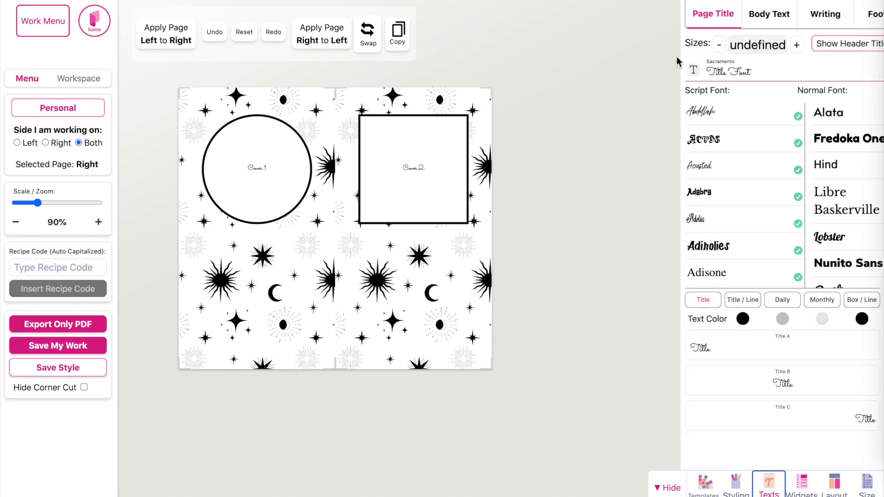
After previewing Abdillah, Acvde, Acusted, Adabra and Adelia, set the Page Title script font to Batone.
left_click(701, 117)
left_click(702, 138)
left_click(701, 165)
left_click(700, 192)
left_click(703, 218)
scroll(705, 219, "down", 10)
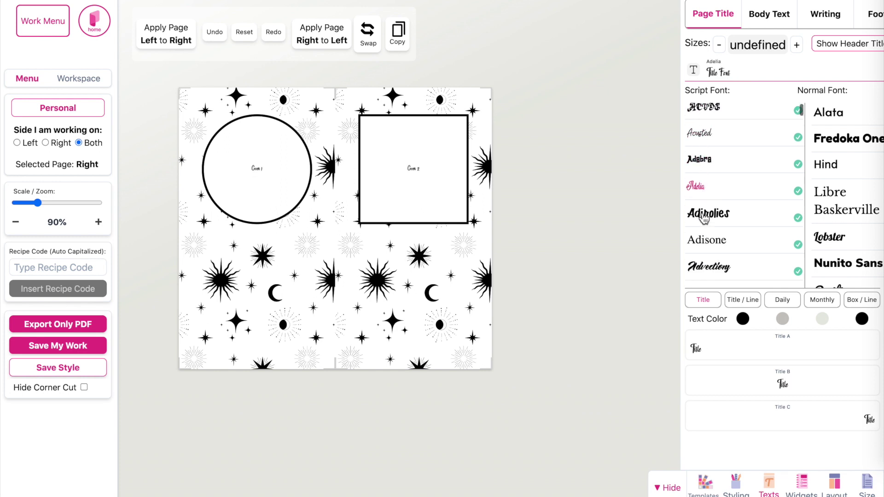
scroll(718, 217, "down", 5)
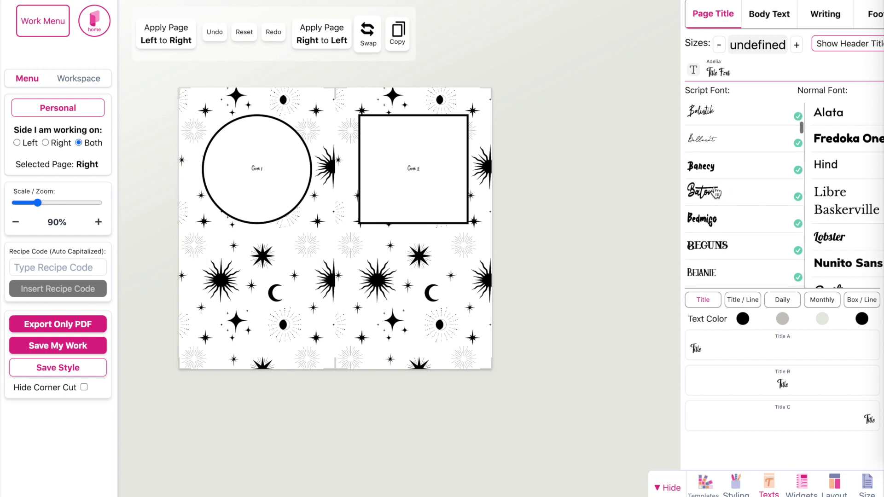
left_click(716, 192)
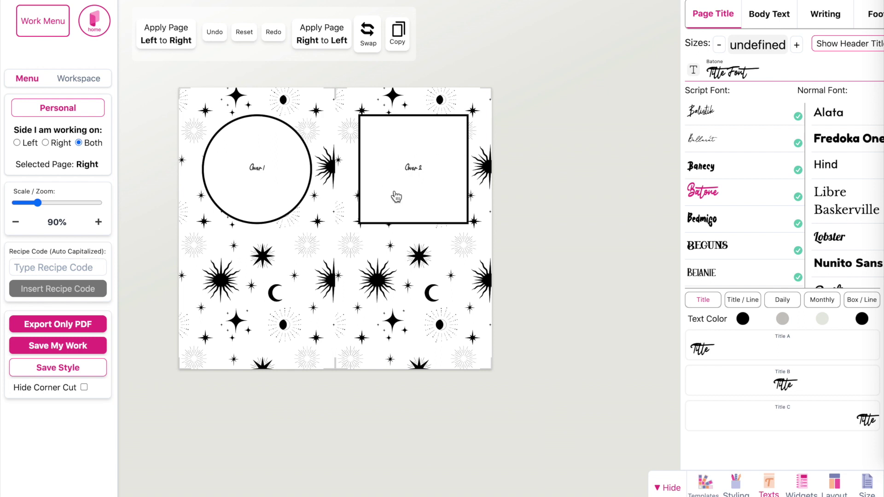
Raise the Cover 2 label's Text Size to fill its square and lower its Font Weight.
left_click(408, 172)
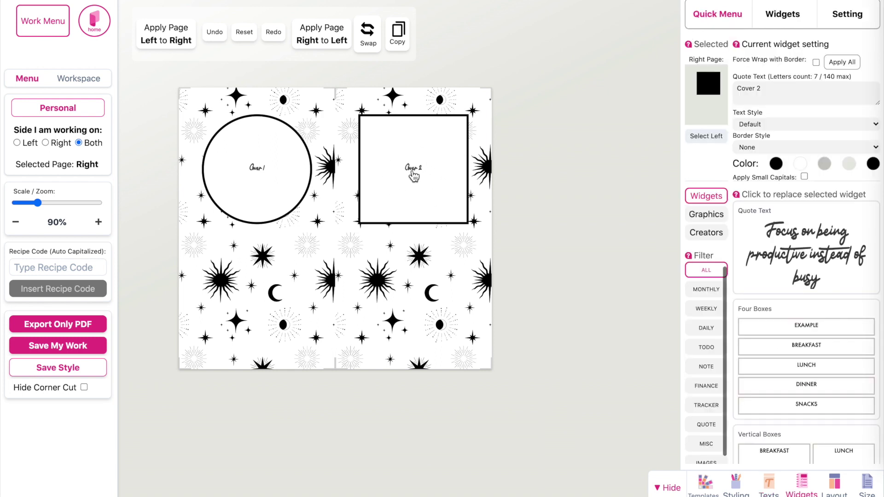
scroll(781, 153, "down", 2)
scroll(781, 153, "down", 1)
scroll(786, 122, "up", 2)
scroll(786, 122, "down", 2)
mouse_move(801, 103)
left_mouse_down()
mouse_move(786, 103)
mouse_move(822, 104)
mouse_move(798, 103)
left_mouse_up()
scroll(811, 135, "down", 1)
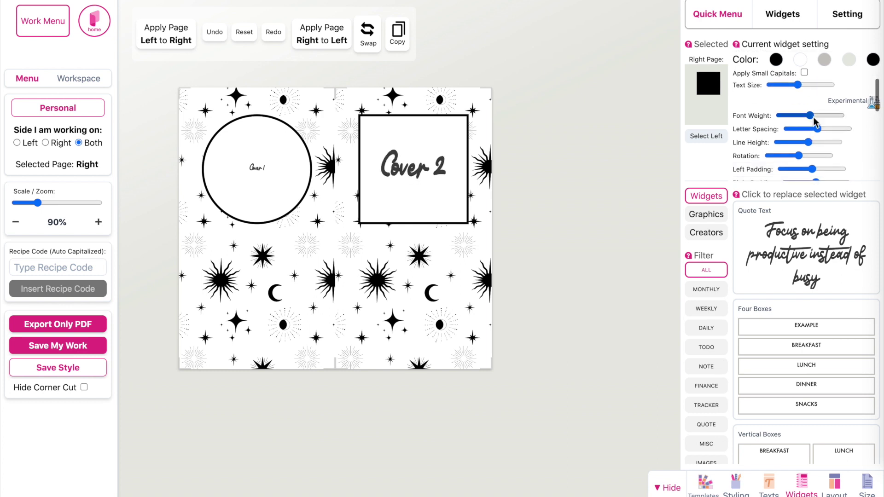
left_click_drag(812, 116, 732, 123)
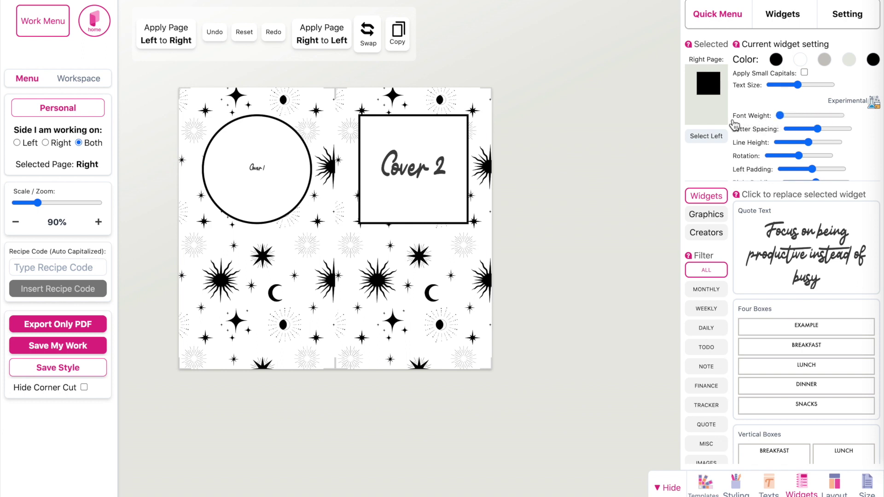
Increase the Cover 1 label's Text Size to match Cover 2, checking both labels by zooming.
left_click(259, 177)
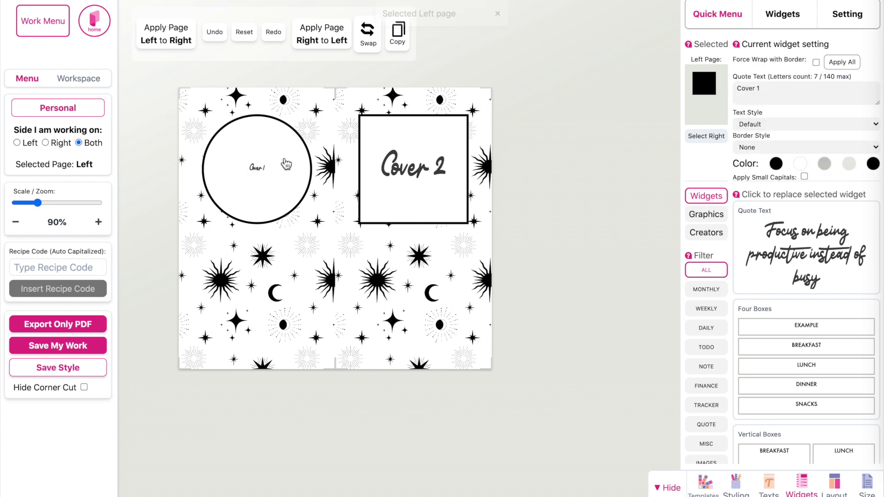
scroll(821, 124, "down", 1)
scroll(820, 123, "down", 1)
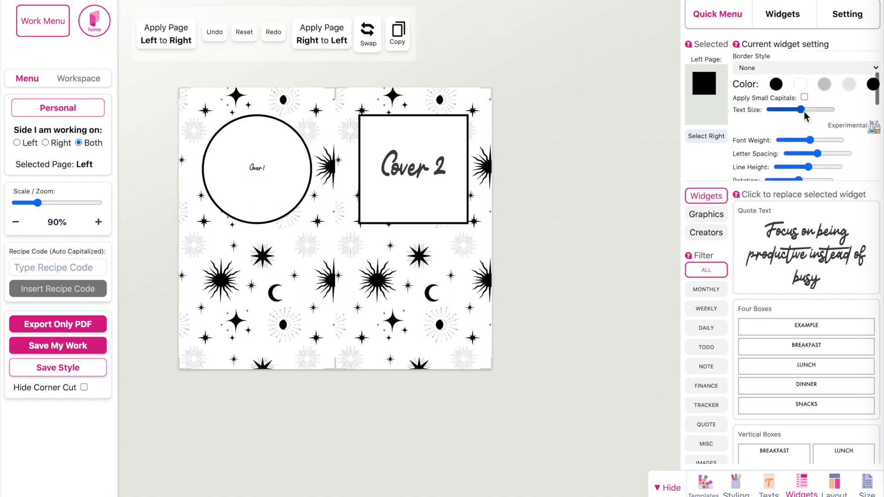
left_click_drag(802, 110, 764, 133)
scroll(781, 145, "down", 1)
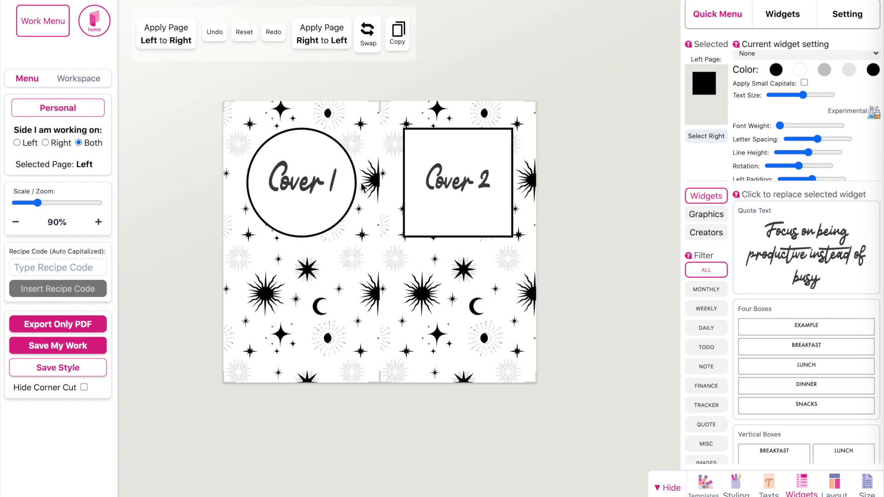
scroll(375, 183, "up", 1)
scroll(374, 183, "up", 5)
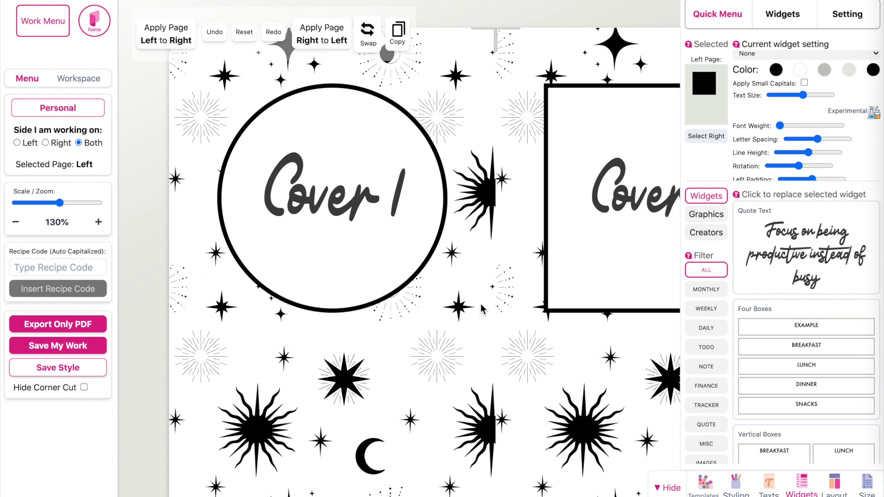
scroll(481, 309, "down", 5)
left_click(42, 327)
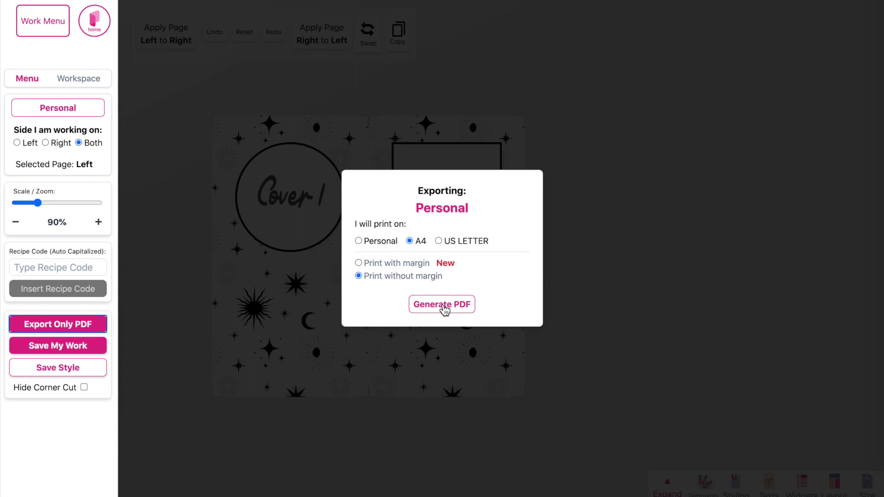
Generate the cover spread PDF on A4 without margin and download it.
left_click(444, 306)
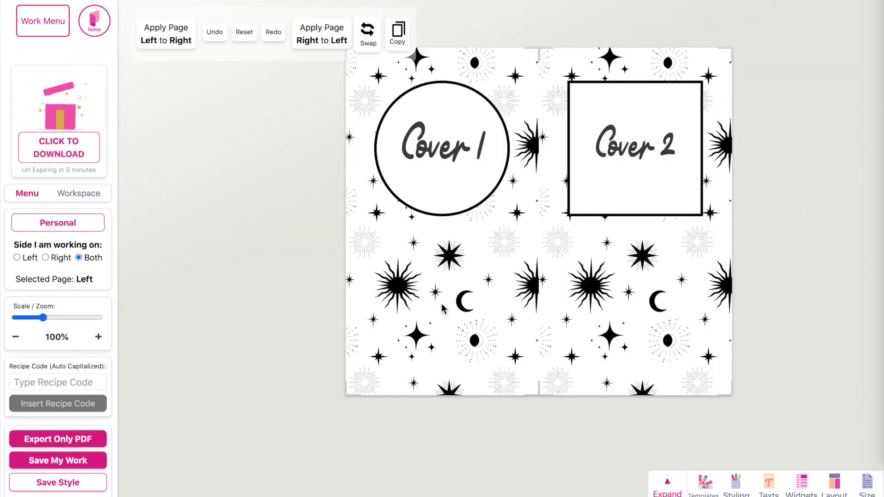
left_click(74, 151)
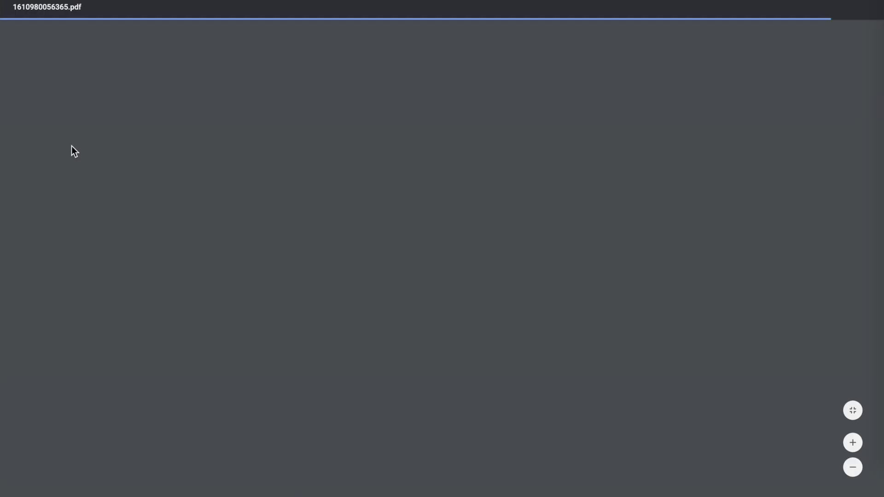
Scroll through both pages of the exported PDF to check the covers.
scroll(341, 280, "down", 3)
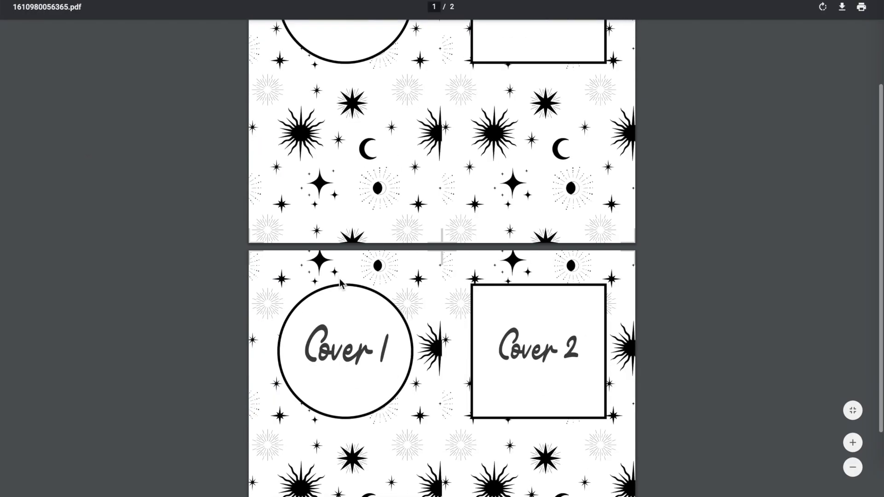
scroll(340, 280, "up", 3)
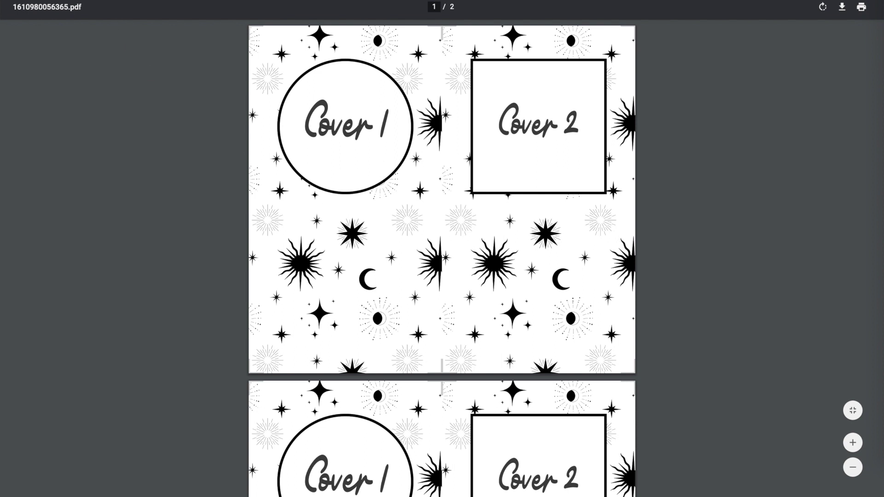
scroll(358, 277, "down", 5)
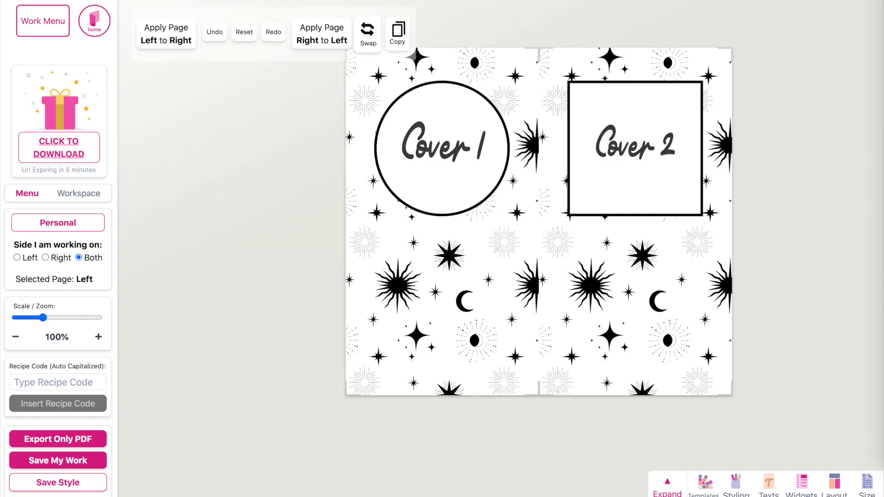
Add the current spread to the pages workspace and open the second spread, Left 2 - 3 Right.
left_click(78, 194)
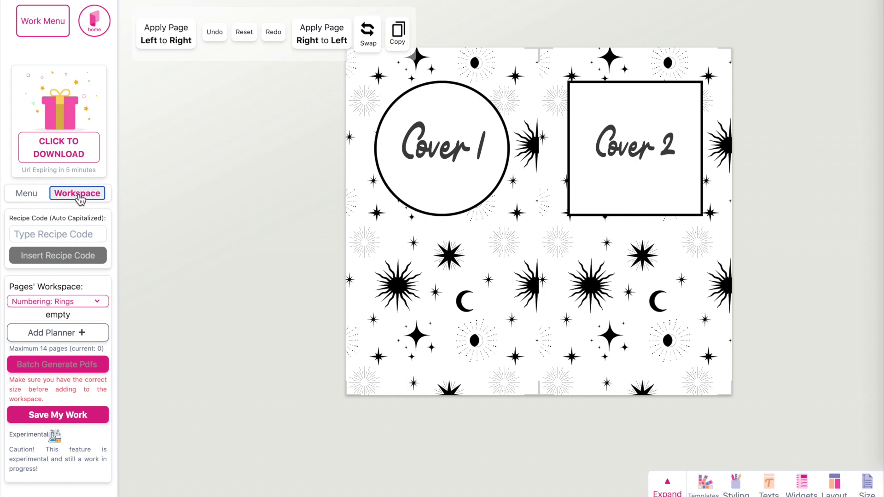
left_click(52, 336)
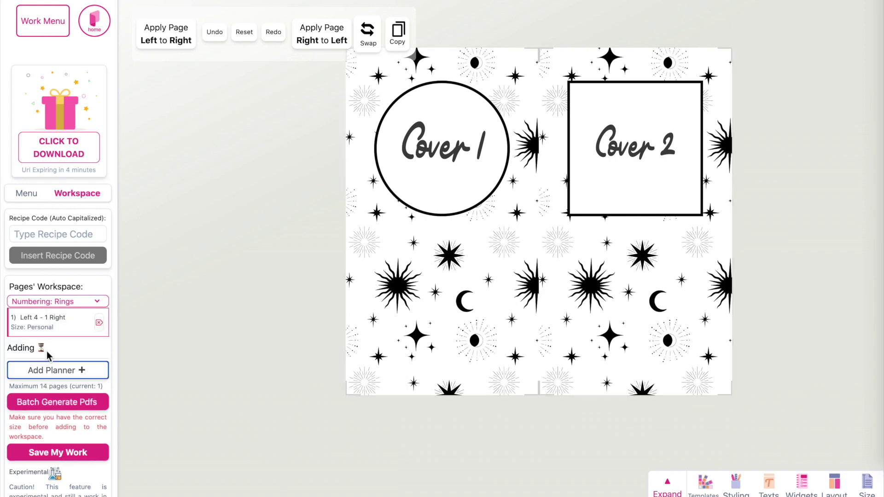
left_click(47, 325)
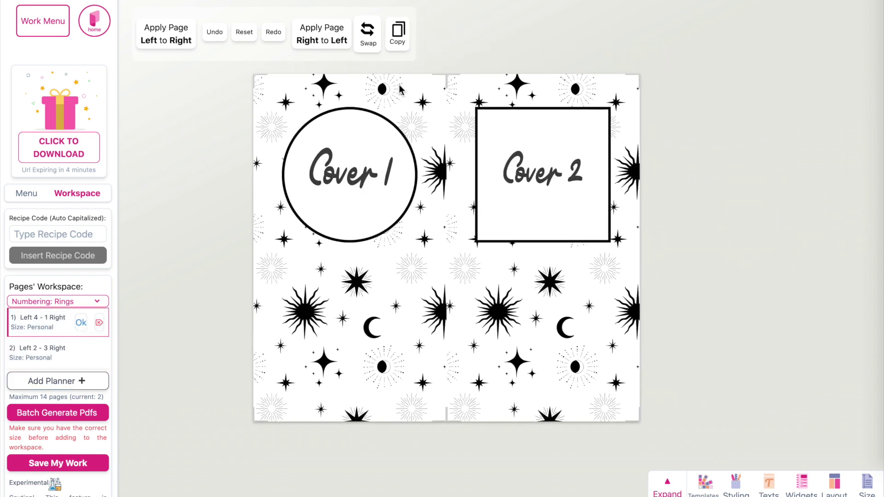
left_click(36, 352)
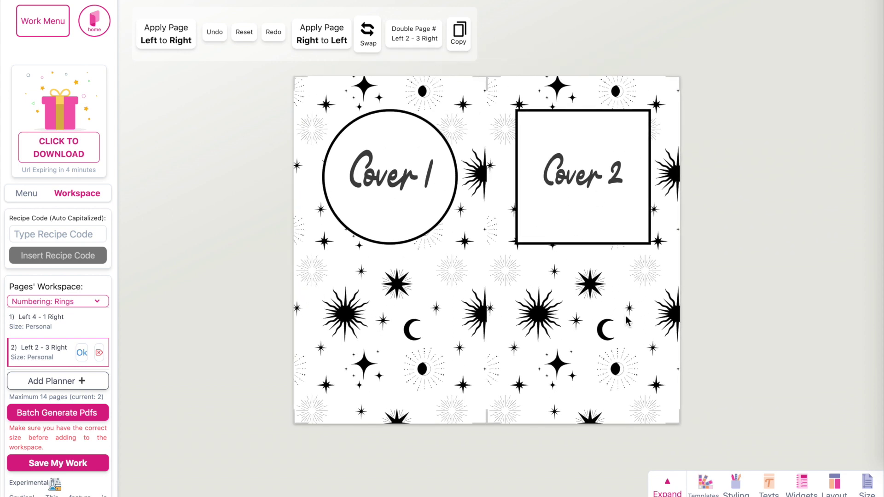
Replace the left page's Cover 1 label with the Empty widget from the MISC filter.
left_click(393, 215)
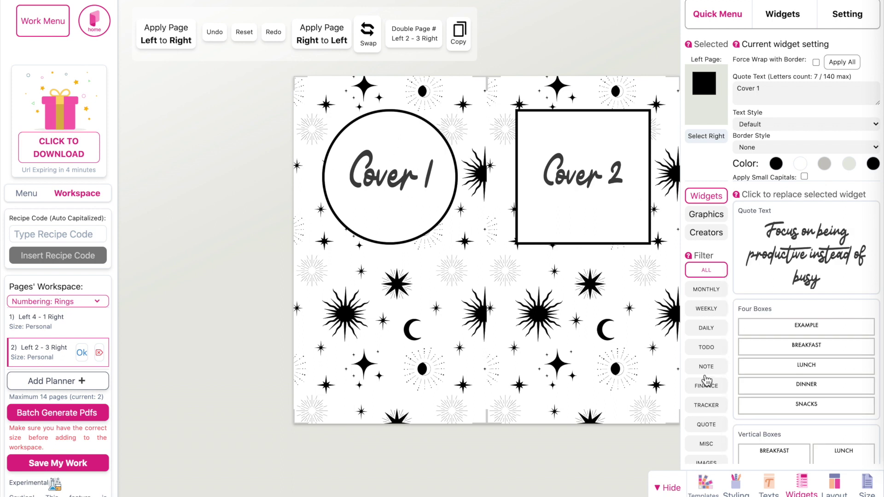
scroll(707, 382, "down", 1)
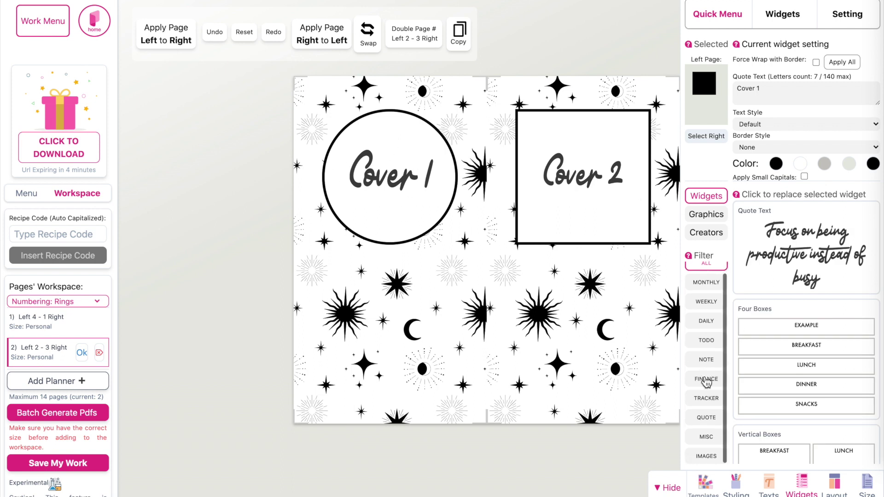
left_click(705, 441)
scroll(796, 372, "down", 10)
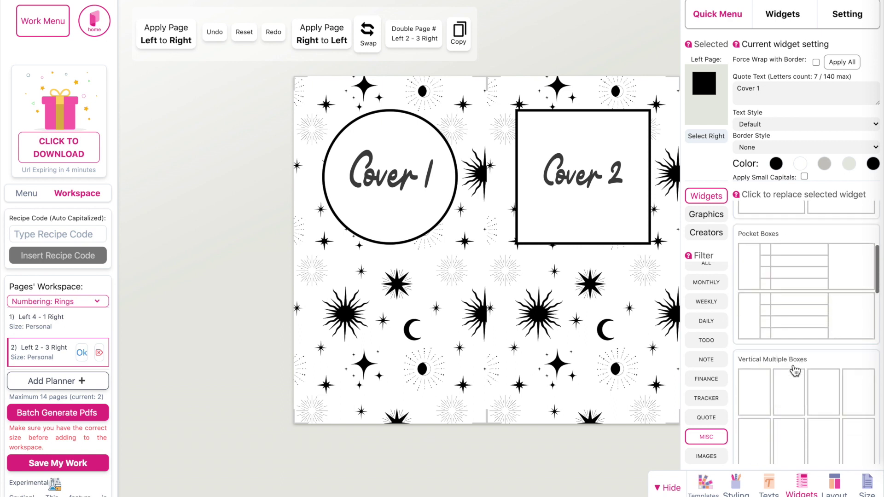
scroll(795, 371, "down", 1)
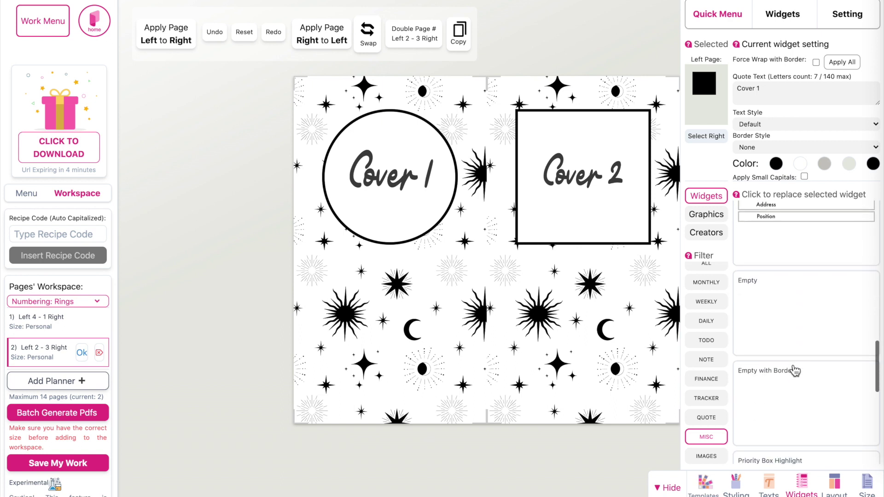
left_click(791, 321)
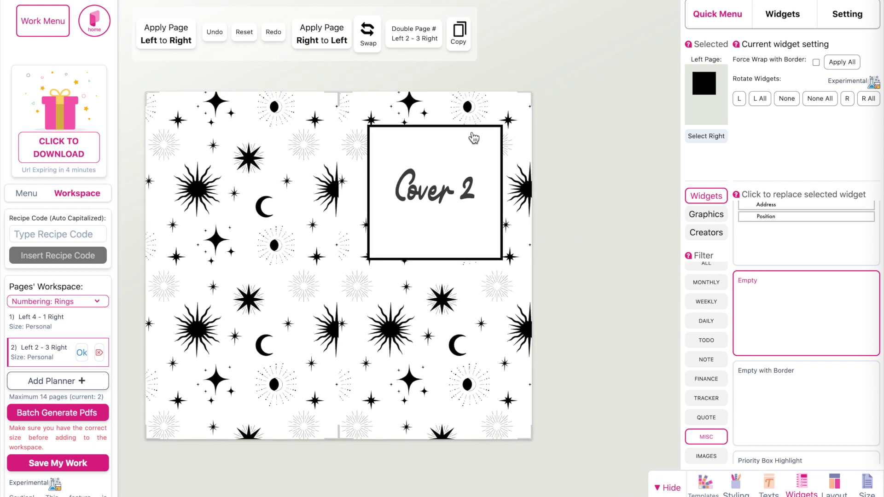
Replace the Cover 2 label on the second spread with an empty widget, then check both spreads.
left_click(448, 200)
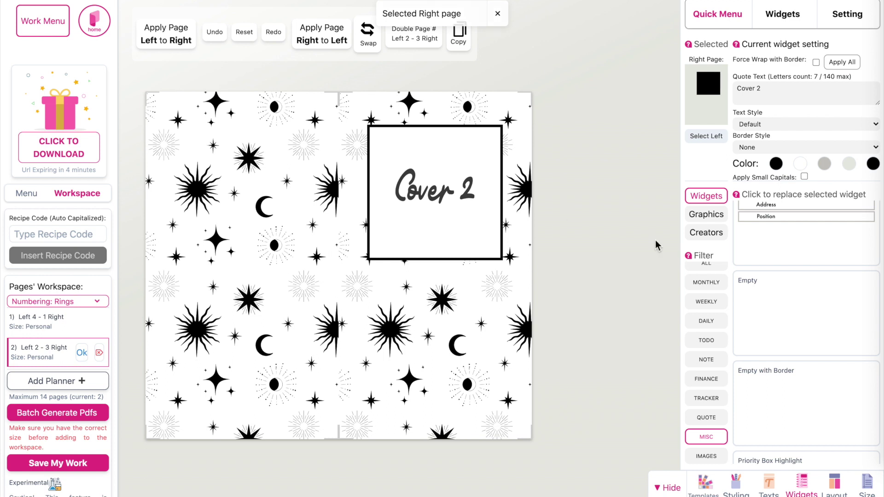
left_click(811, 324)
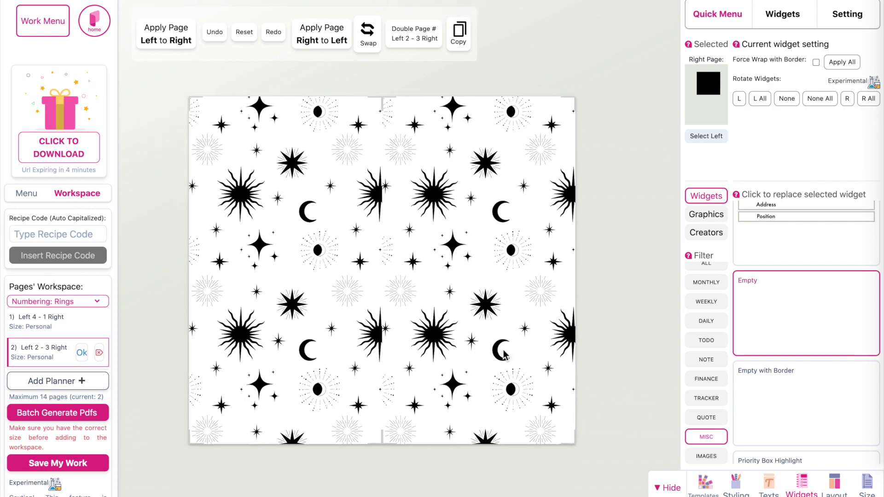
left_click(46, 327)
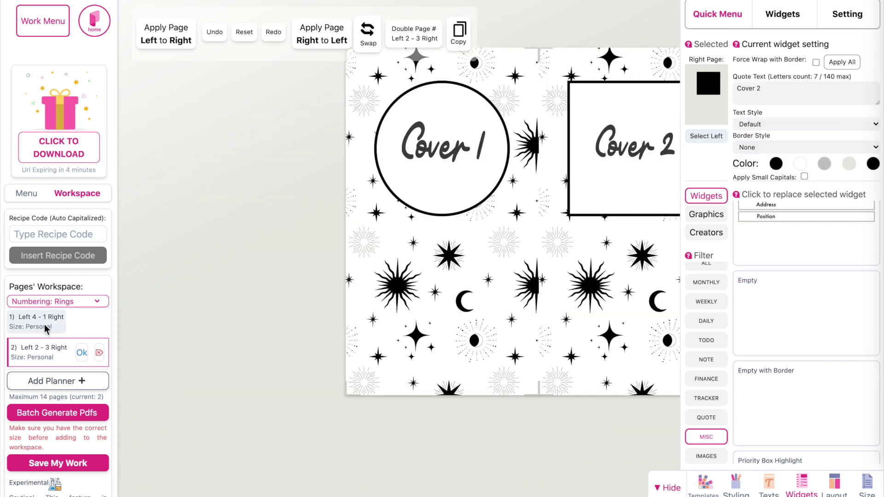
left_click(670, 489)
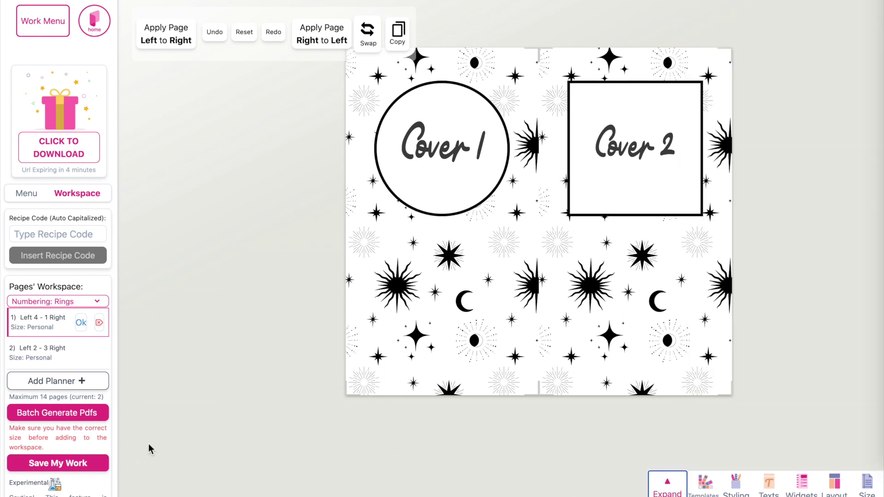
left_click(31, 360)
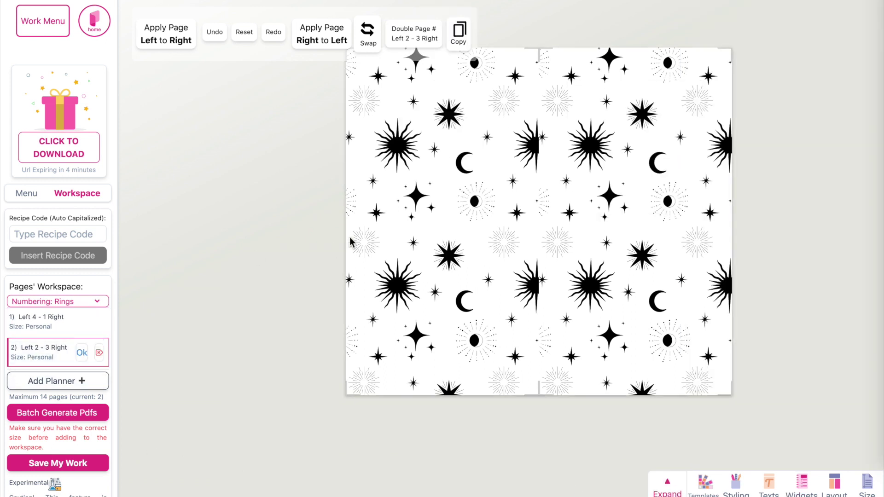
Batch-export both spreads to PDF and open the downloaded 1610980142134.pdf.
left_click(46, 417)
left_click(423, 328)
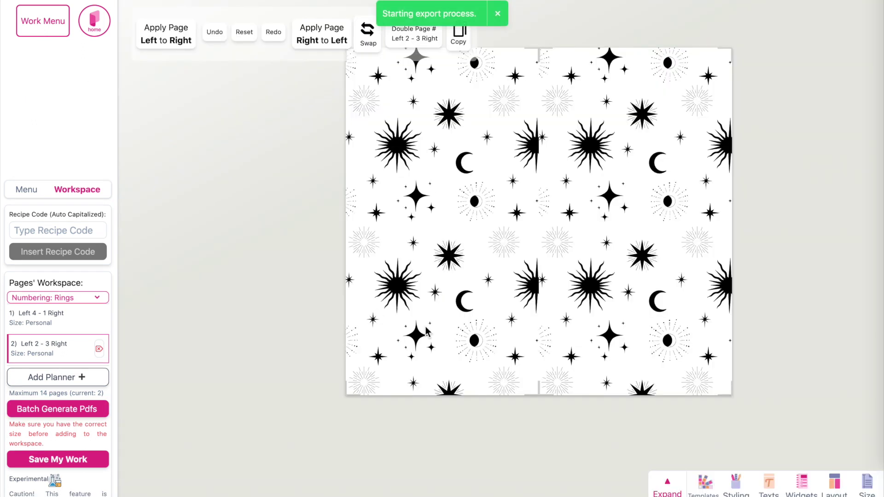
left_click(69, 156)
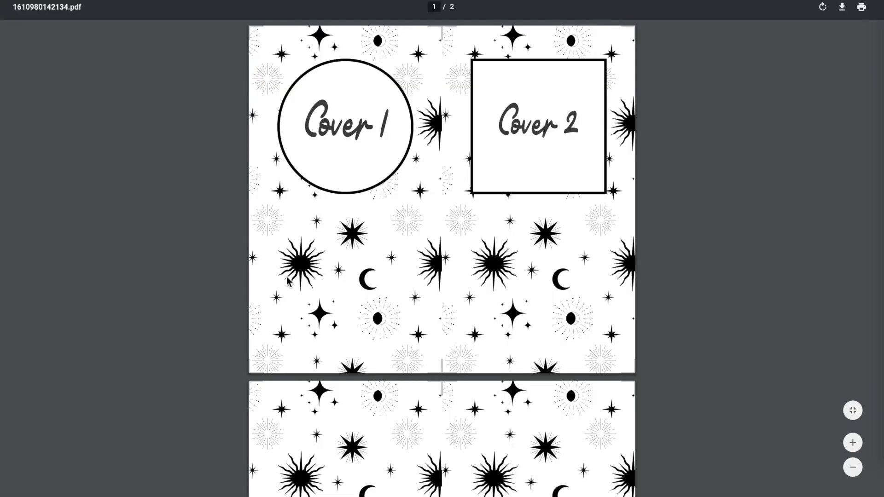
scroll(288, 280, "down", 5)
Check the covers spread and the blank star spread across both PDF pages, then close the PDF tab.
scroll(288, 281, "up", 5)
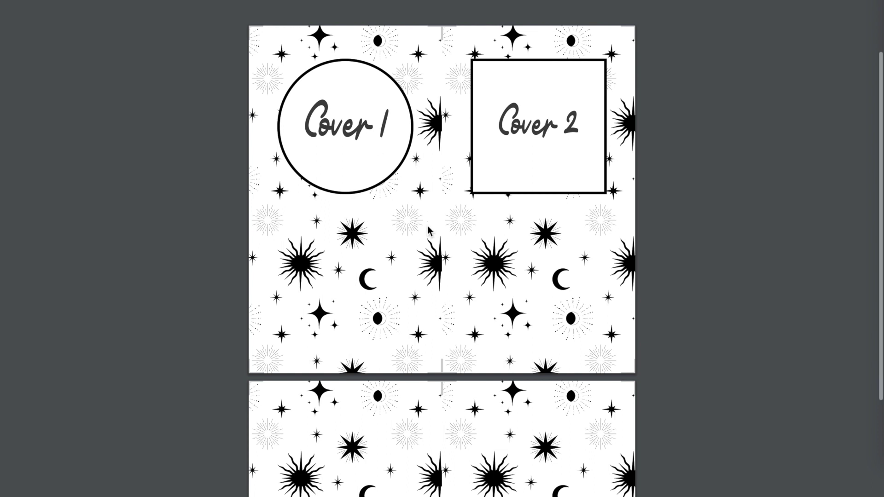
scroll(426, 236, "down", 5)
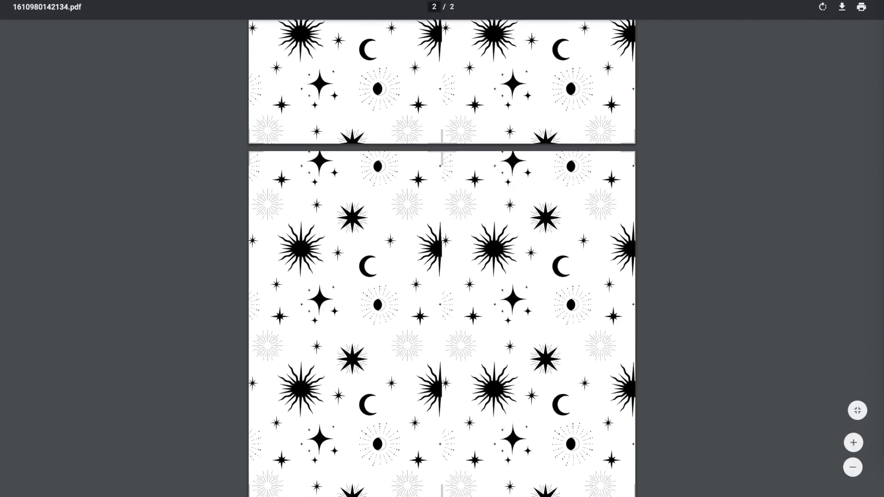
key("ctrl+w")
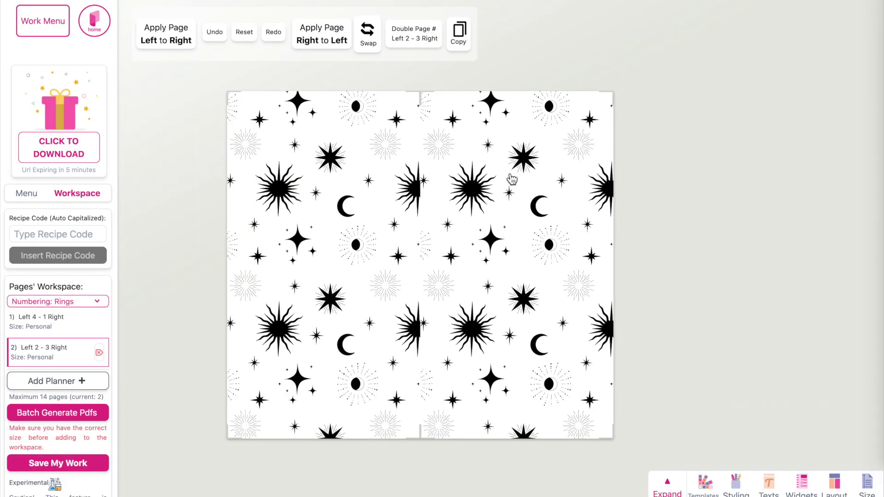
Reopen the widget panel, select the Cover 1/Cover 2 spread, and show its Styling options.
left_click(512, 180)
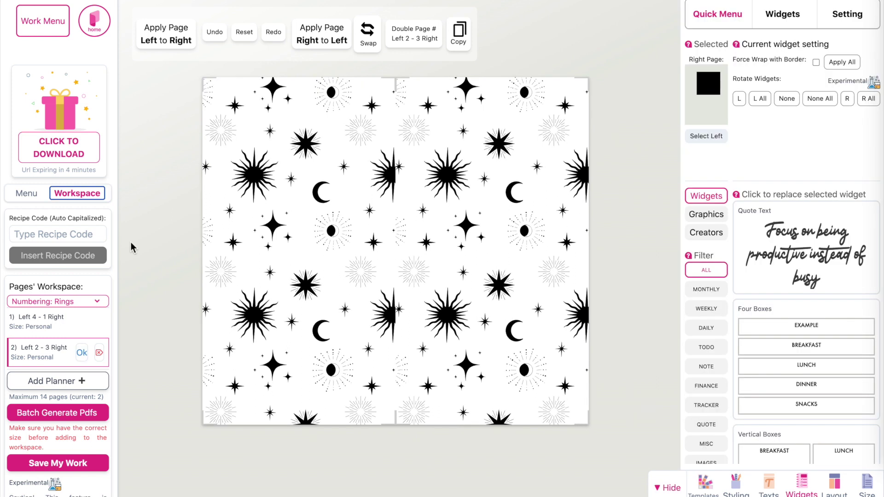
left_click(40, 317)
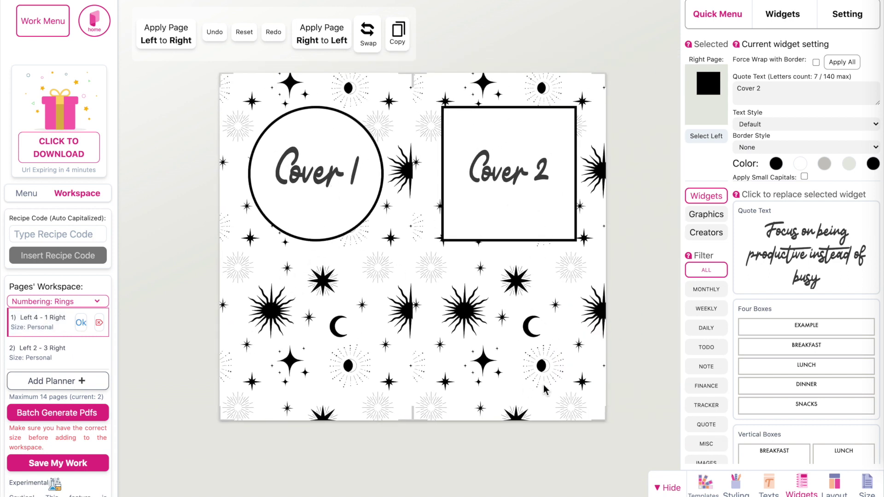
left_click(739, 488)
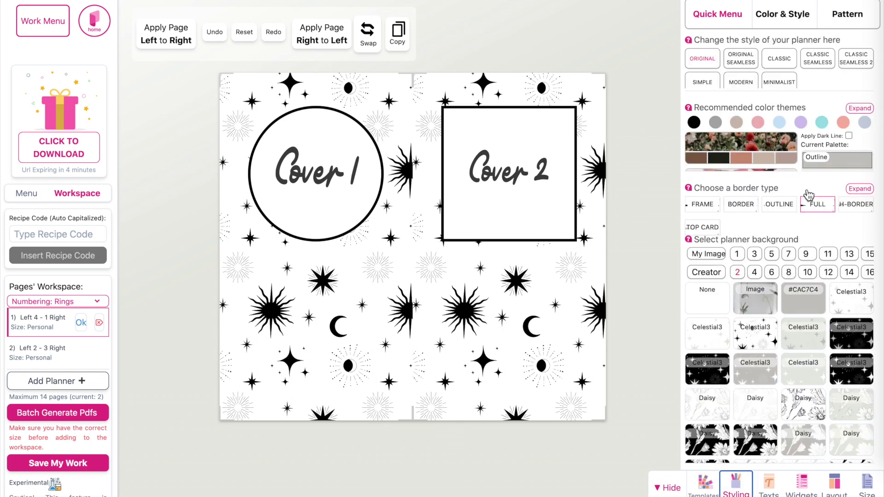
Try the Alien and Creepycute background frames on the cover spread.
left_click(860, 108)
left_click(847, 15)
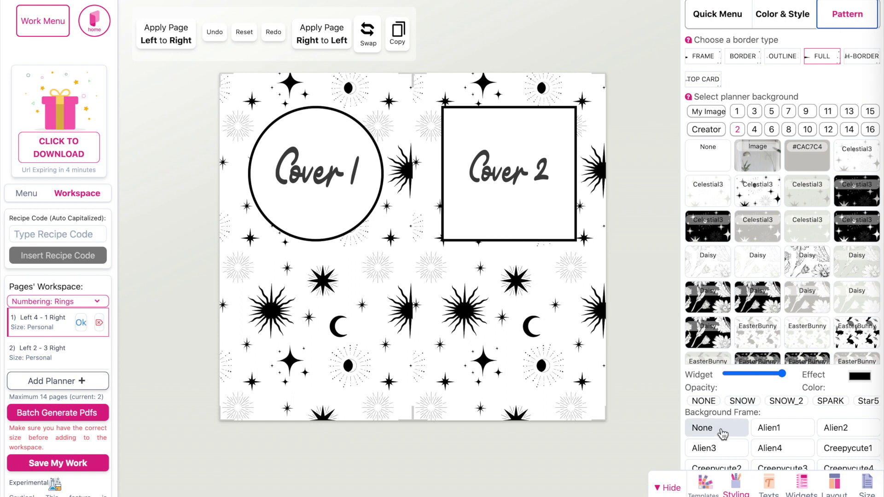
left_click(788, 433)
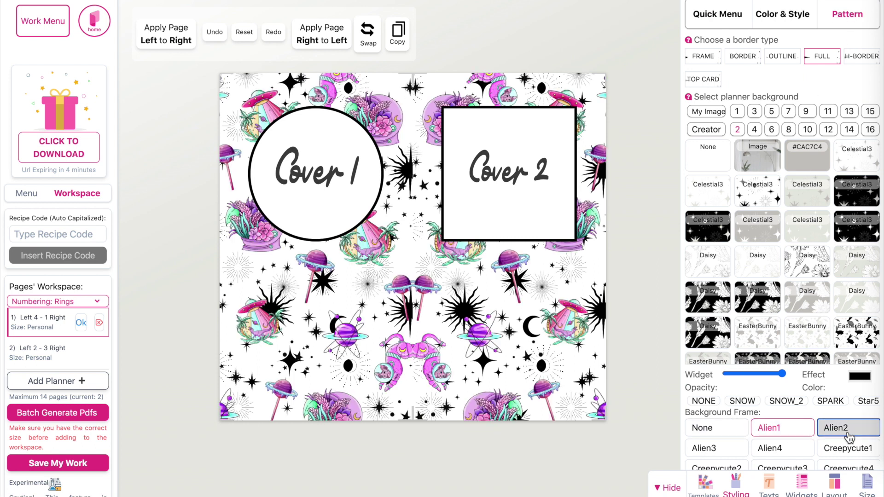
left_click(836, 428)
left_click(788, 449)
left_click(718, 449)
left_click(783, 449)
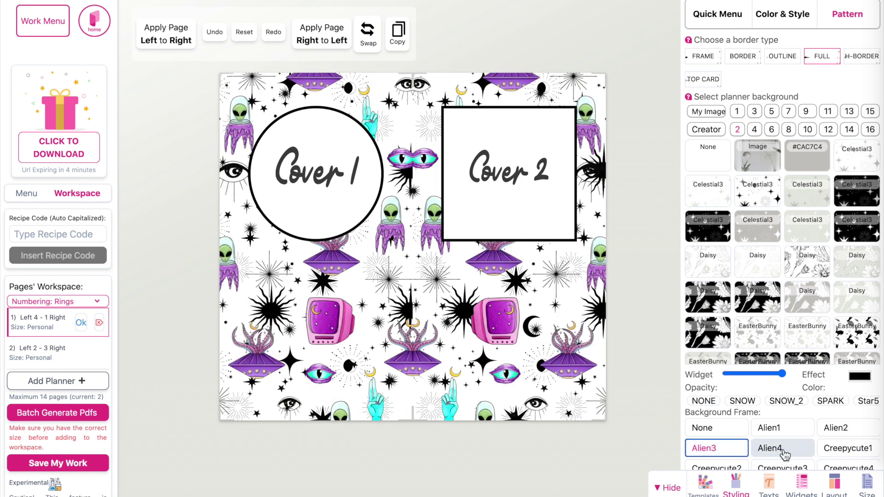
left_click(830, 449)
left_click(783, 468)
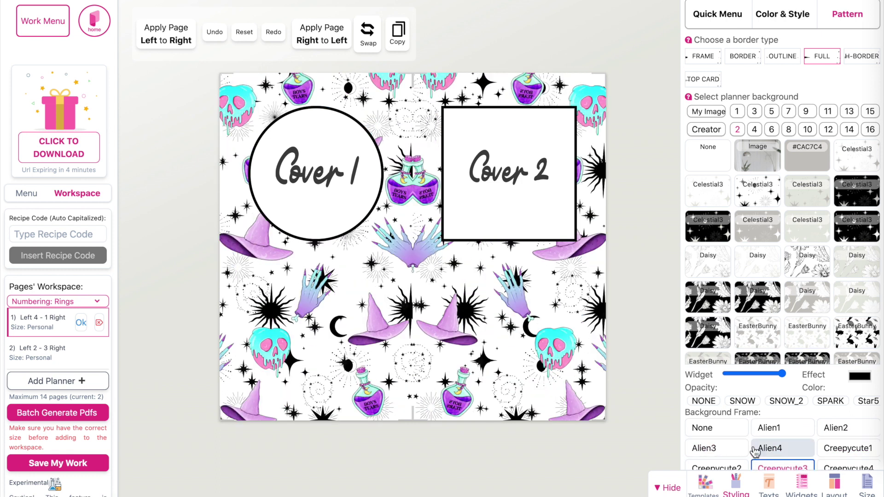
Remove the starry background, then preview the Alien, Creepycute and Gold Leaves frames.
left_click(711, 160)
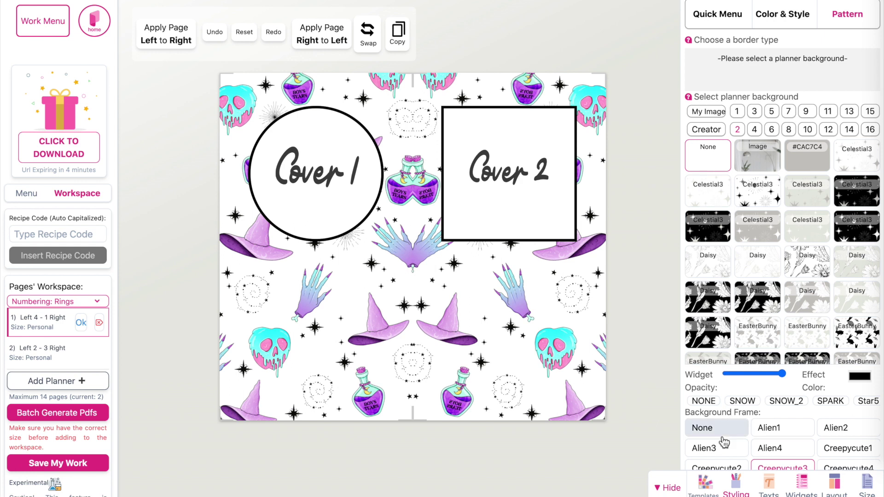
left_click(768, 427)
left_click(847, 433)
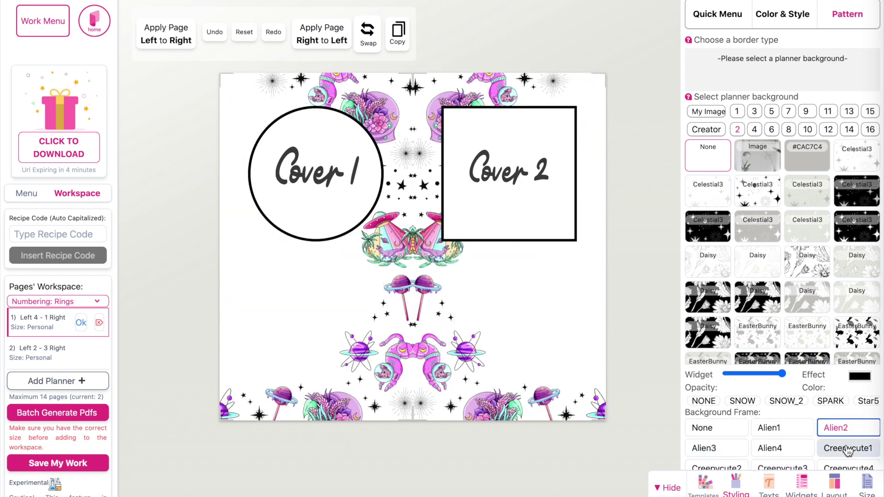
left_click(849, 448)
left_click(770, 448)
left_click(727, 452)
scroll(726, 453, "down", 2)
left_click(717, 432)
left_click(769, 433)
left_click(846, 435)
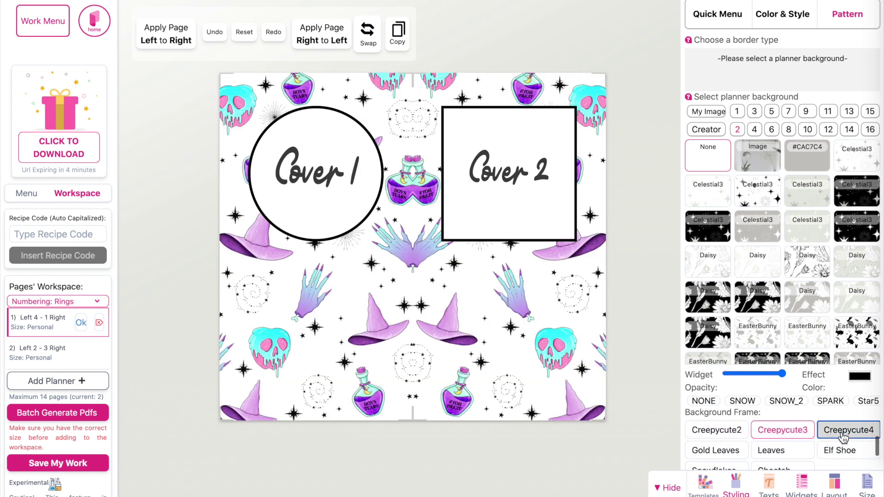
left_click(716, 453)
Apply the Creepycute2 skull frame over a grey #CAC7C4 background.
left_click(778, 431)
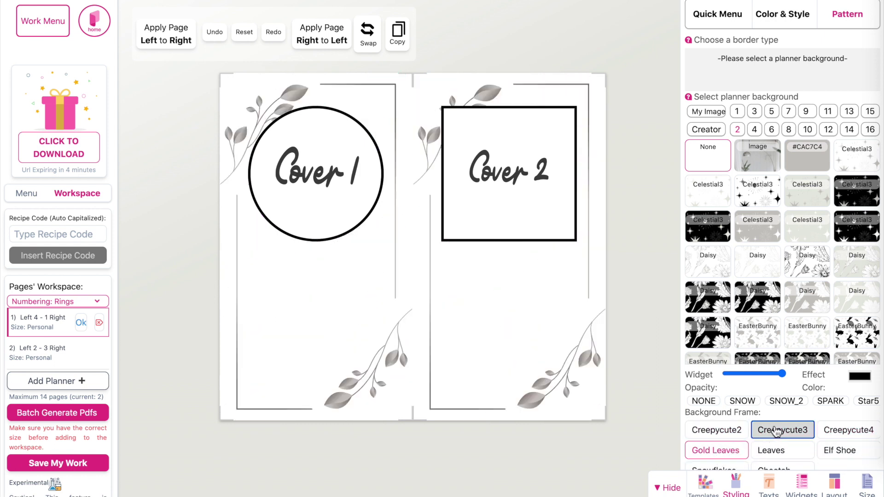
left_click(730, 430)
scroll(728, 433, "up", 1)
scroll(729, 432, "up", 1)
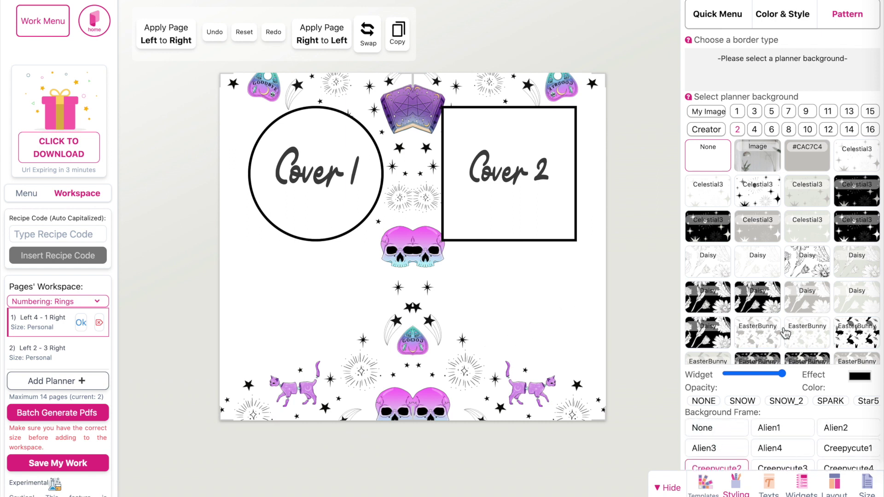
left_click(816, 172)
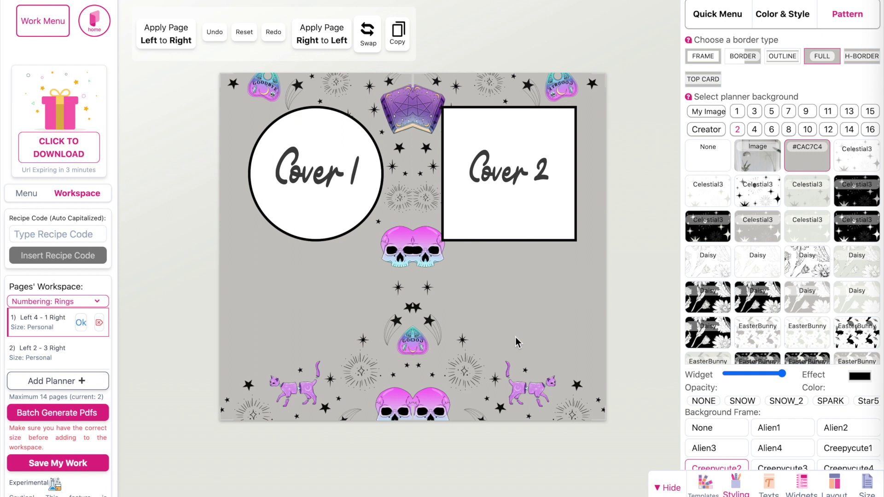
Recolour the spread's background and outline to pale lavender (235, 235, 255).
left_click(716, 23)
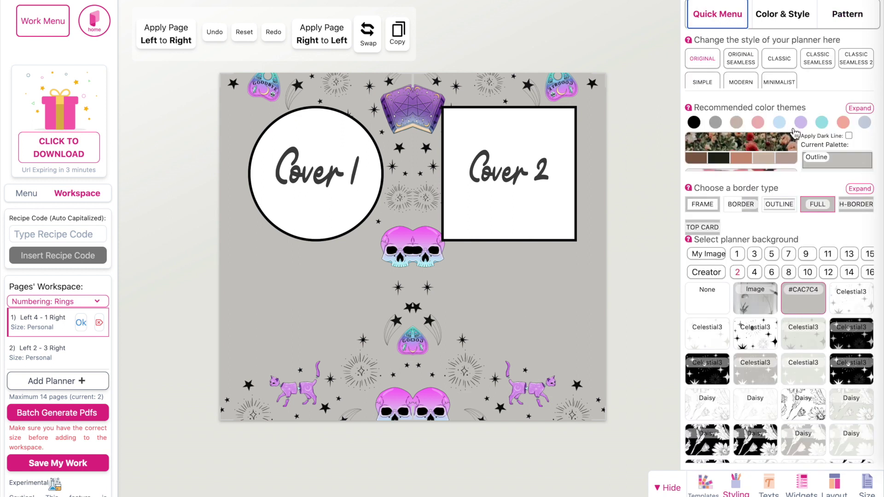
left_click(846, 168)
left_click_drag(750, 185, 783, 207)
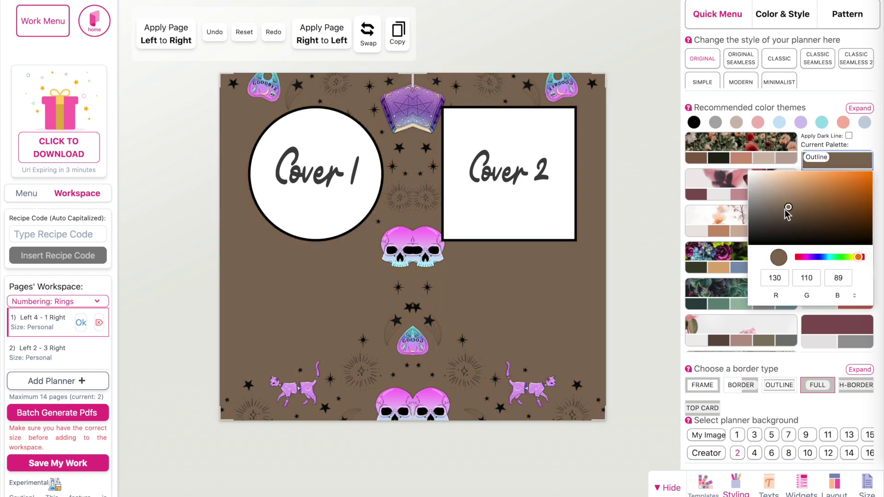
mouse_move(814, 257)
left_mouse_down()
mouse_move(832, 261)
mouse_move(821, 261)
left_mouse_up()
left_click_drag(783, 208, 761, 176)
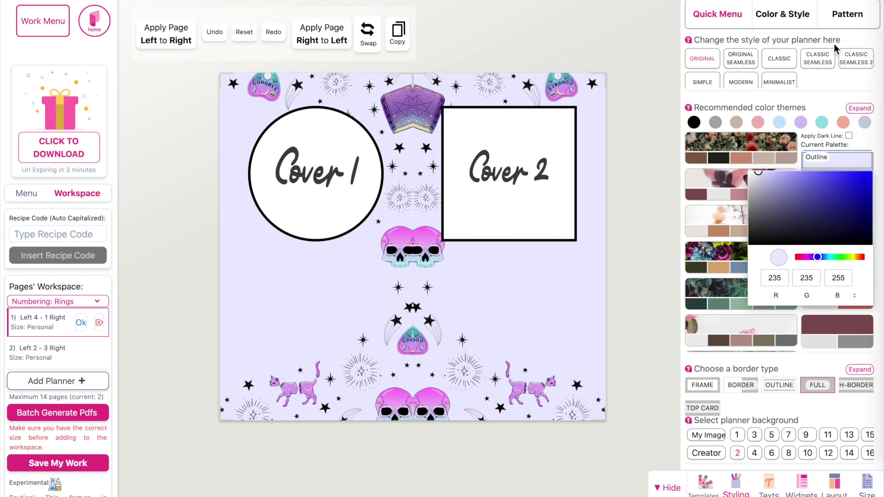
left_click(848, 19)
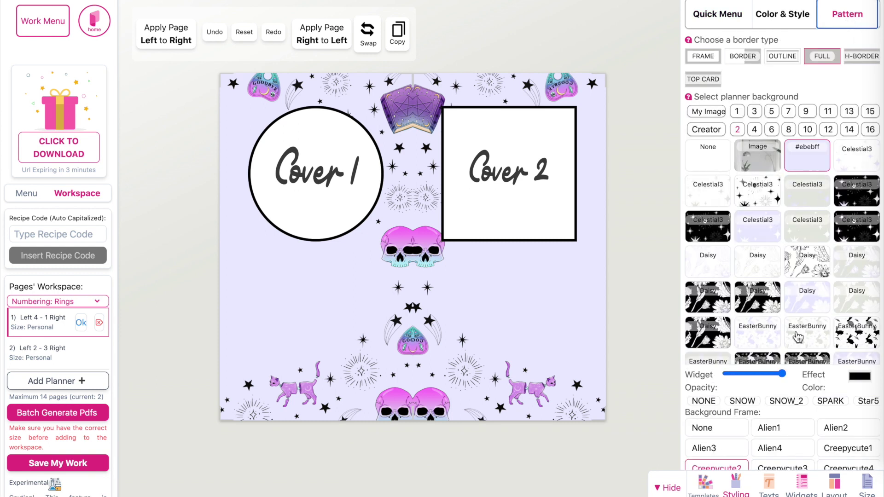
Apply the Creepycute1 skull pattern and adjust the cover labels' Widget Opacity.
left_click(774, 451)
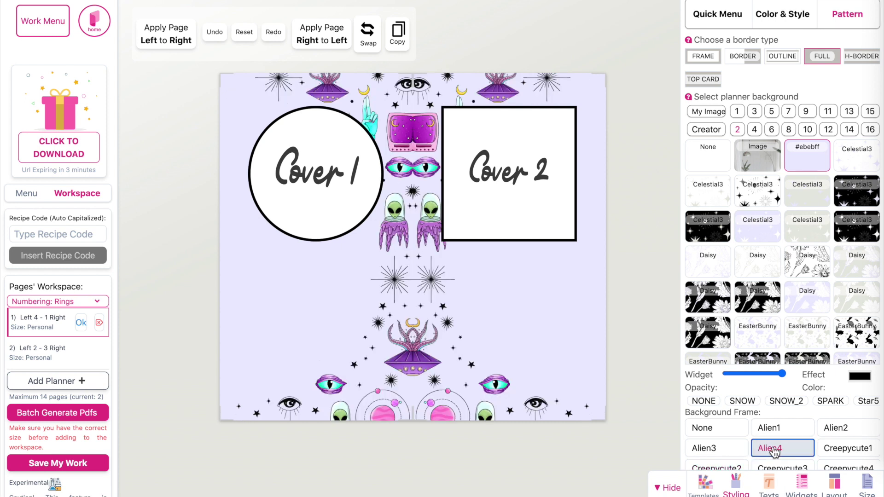
scroll(778, 449, "down", 1)
left_click(840, 432)
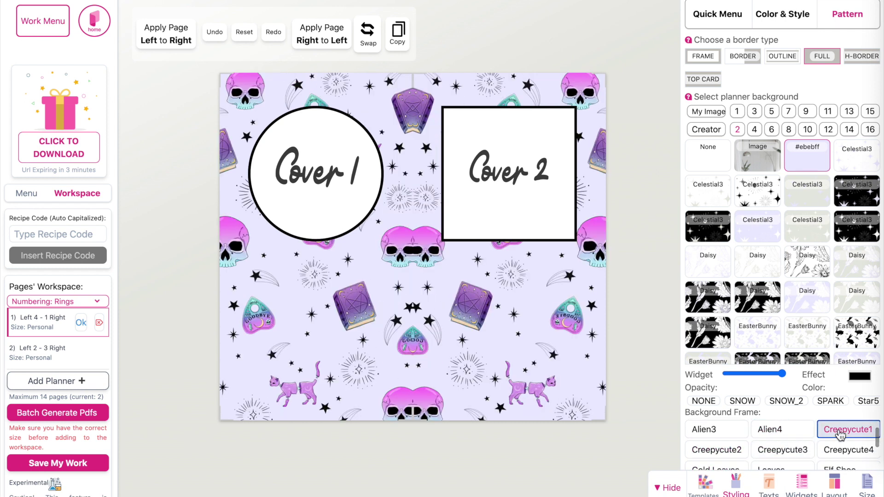
mouse_move(775, 379)
left_mouse_down()
mouse_move(741, 378)
mouse_move(775, 374)
left_mouse_up()
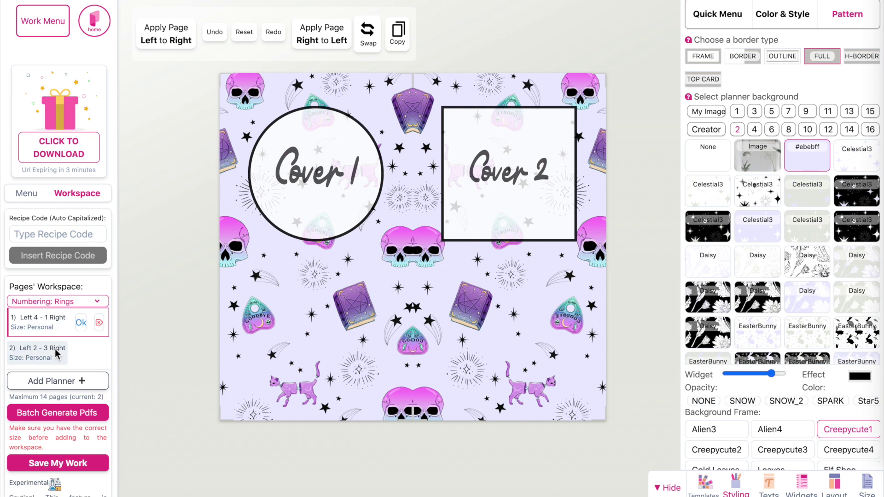
scroll(55, 352, "down", 1)
Delete the star-pattern second spread and add a new copy of the skull cover spread.
left_click(37, 324)
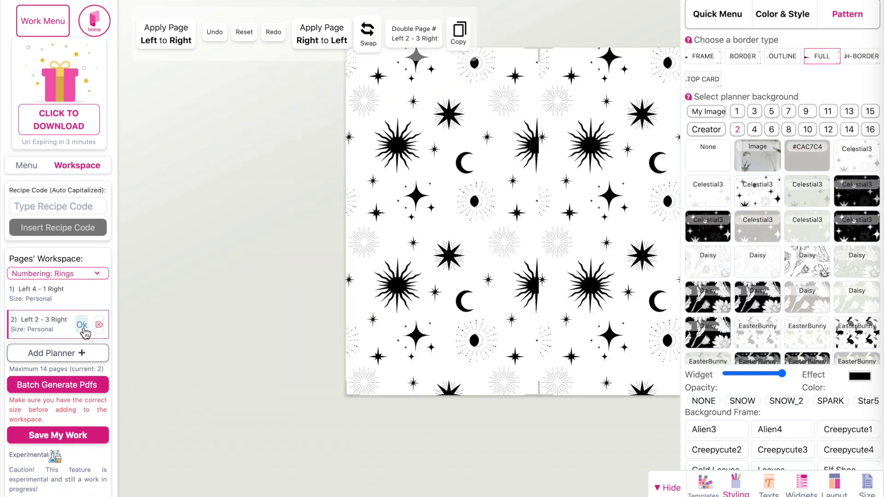
left_click(99, 325)
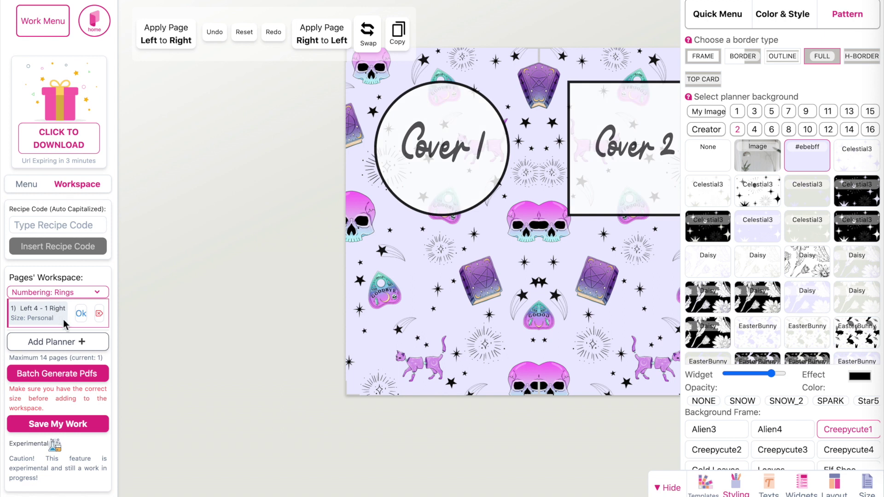
left_click(61, 342)
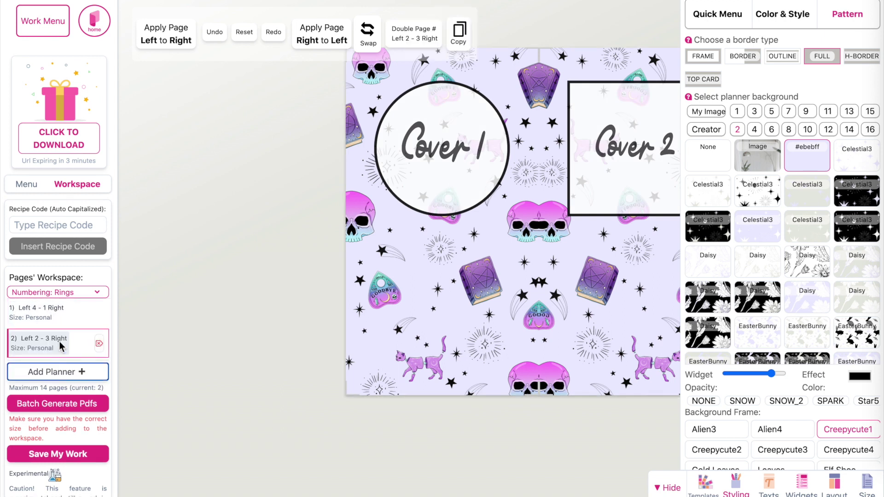
left_click(90, 315)
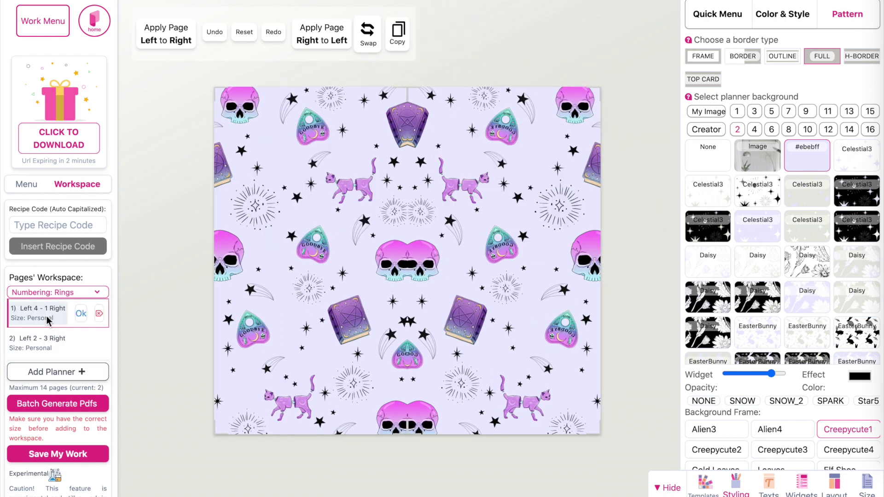
left_click(44, 341)
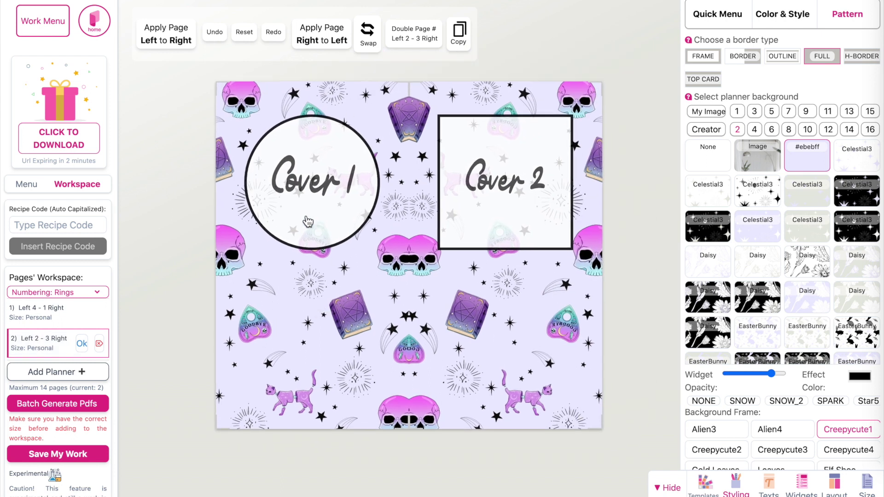
left_click(305, 221)
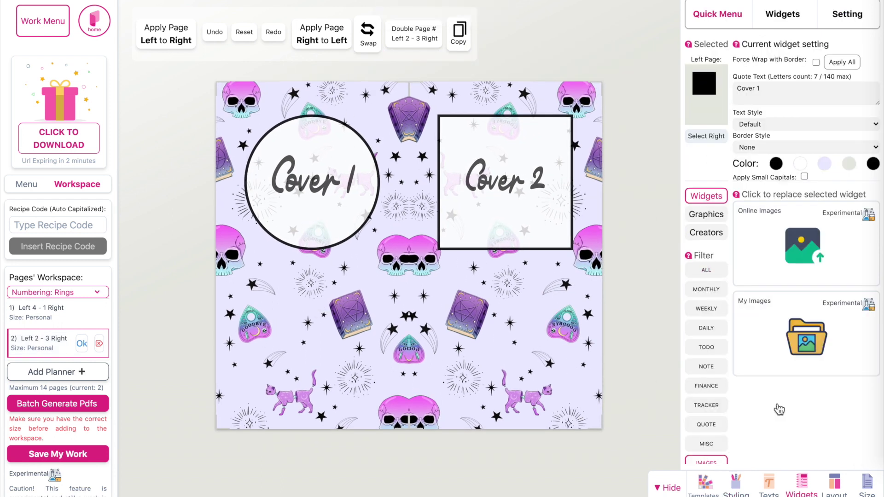
Replace Cover 1 and Cover 2 on the second spread with Empty widgets, then recheck both spreads.
left_click(705, 445)
scroll(808, 386, "down", 10)
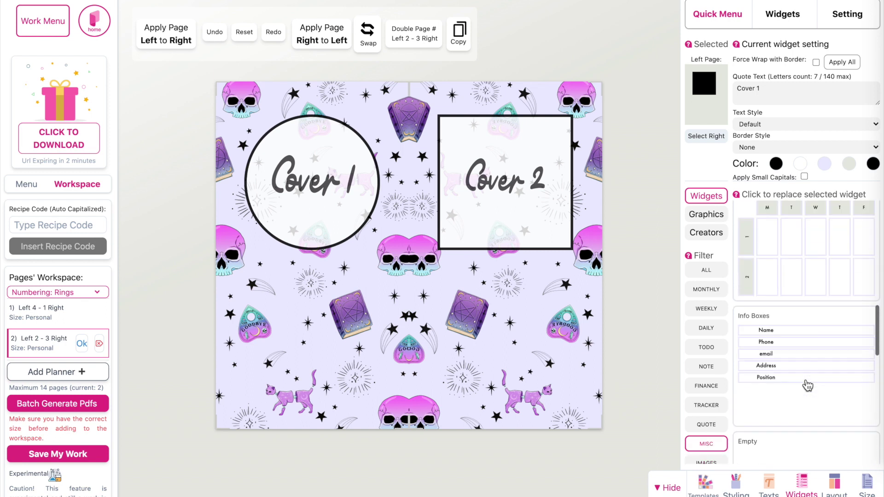
left_click(804, 330)
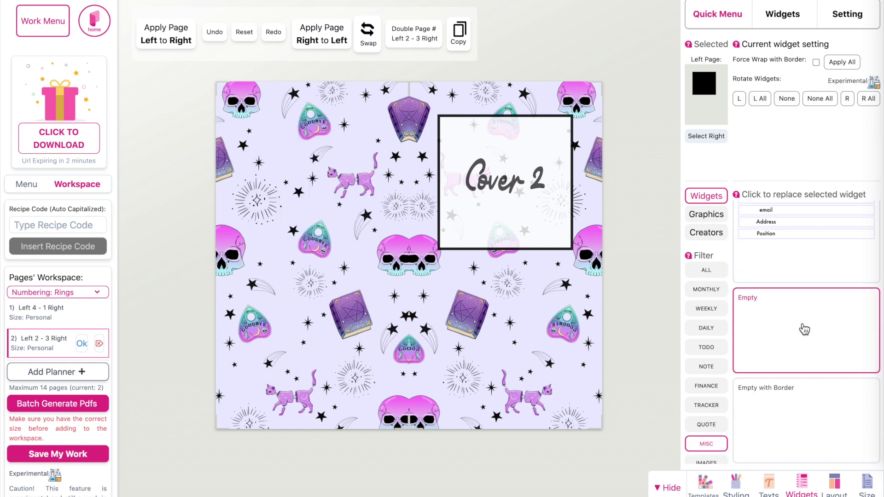
left_click(532, 224)
left_click(760, 310)
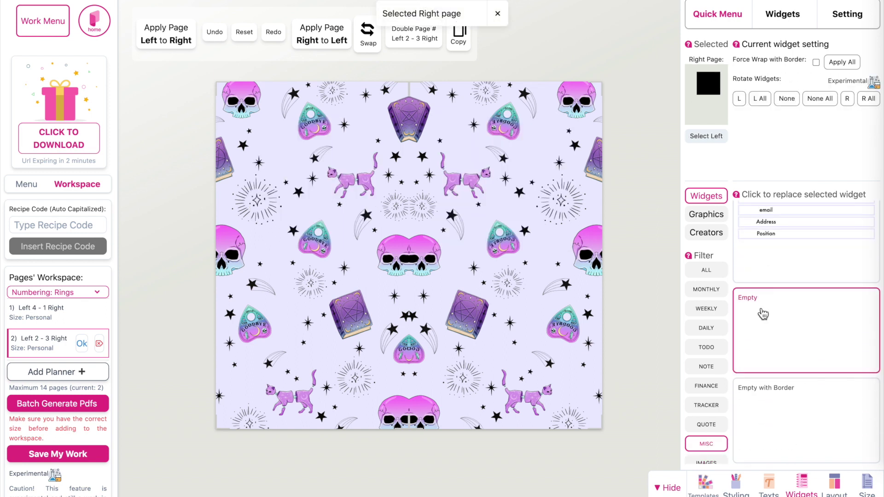
left_click(33, 314)
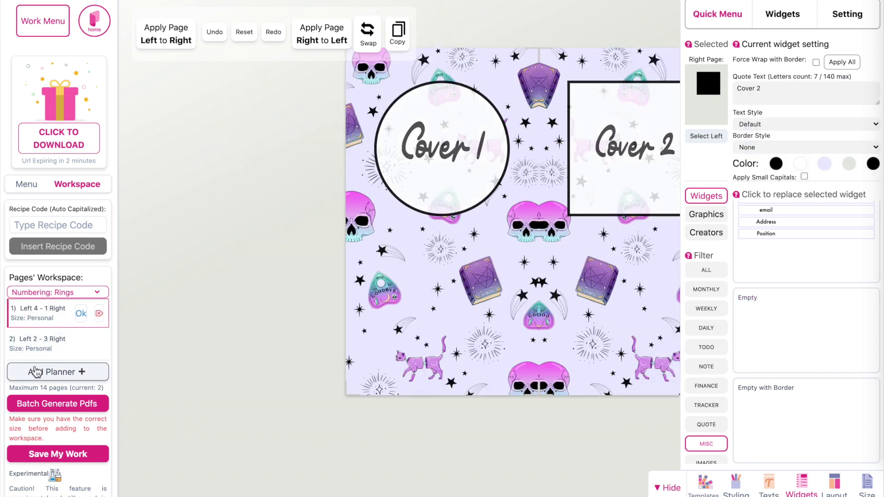
left_click(33, 346)
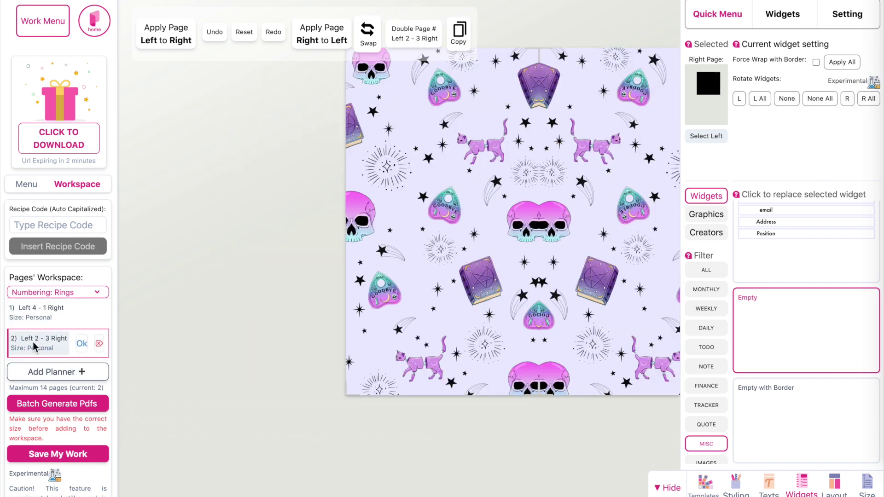
Start the batch PDF export of both skull-pattern spreads.
left_click(80, 401)
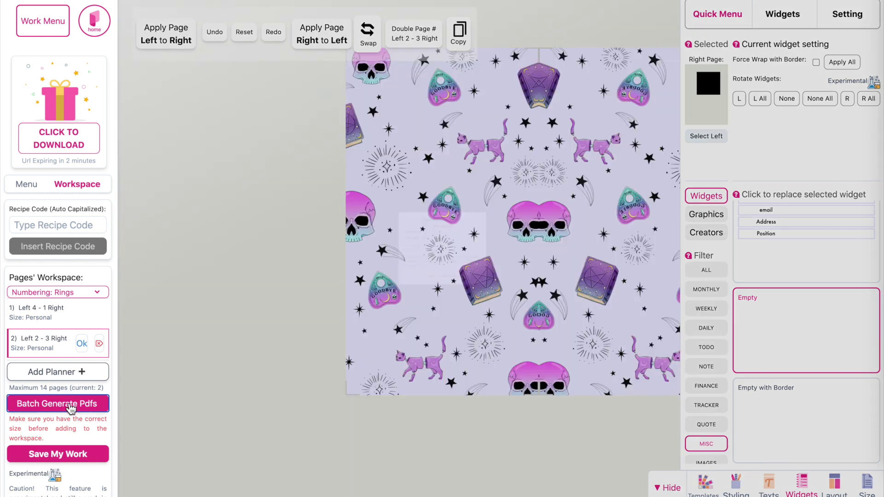
left_click(454, 327)
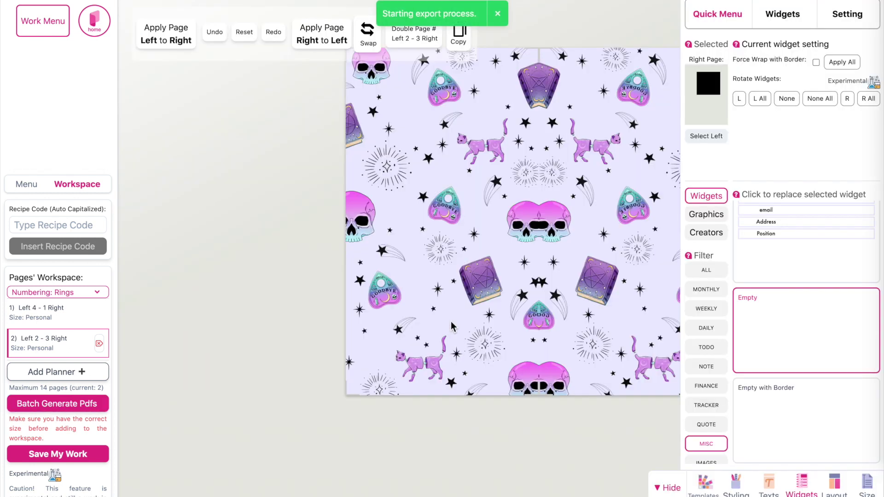